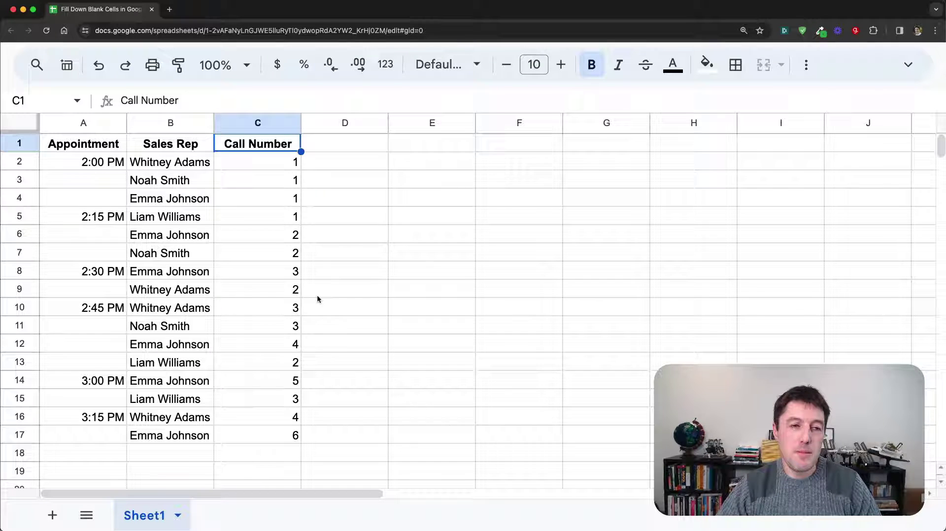
Step: Highlight the blank appointment cells A3:A4, A6:A7, A9 and A11:A13
drag(92, 179, 92, 197)
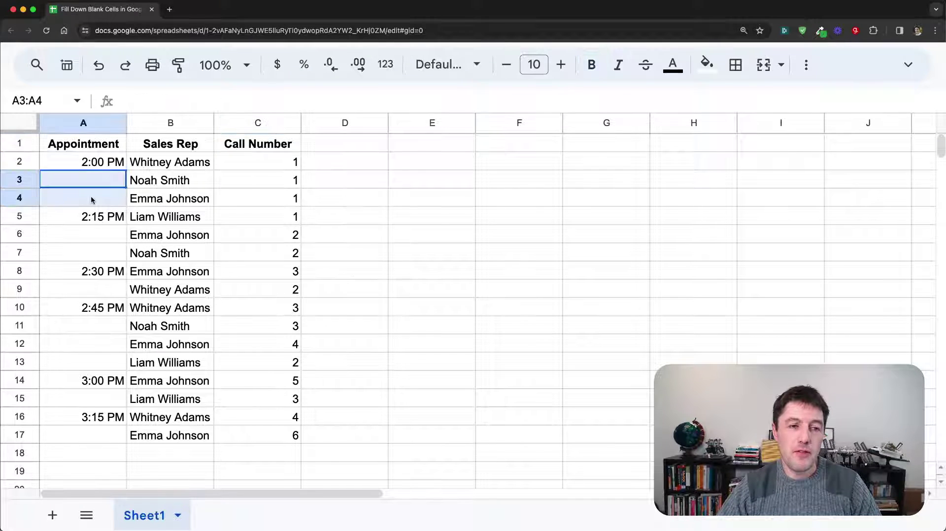
drag(109, 235, 109, 254)
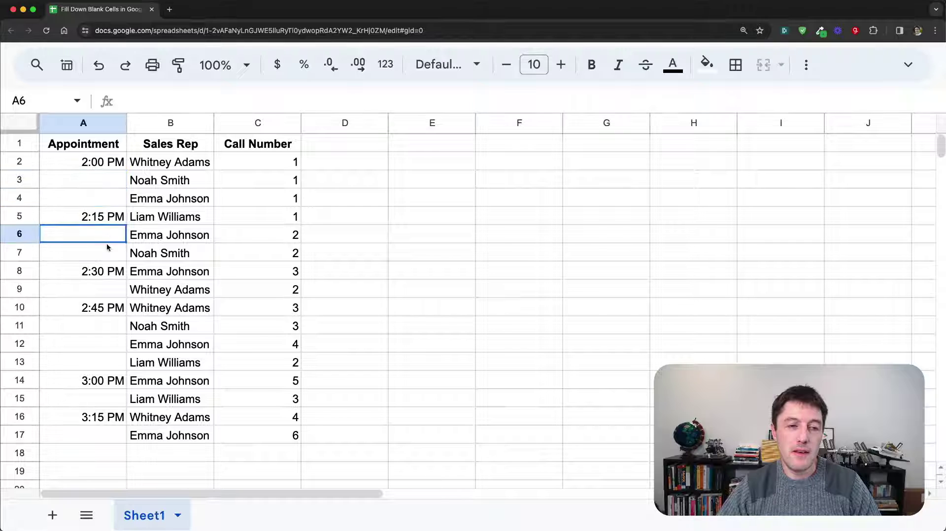
click(105, 291)
drag(107, 329, 112, 363)
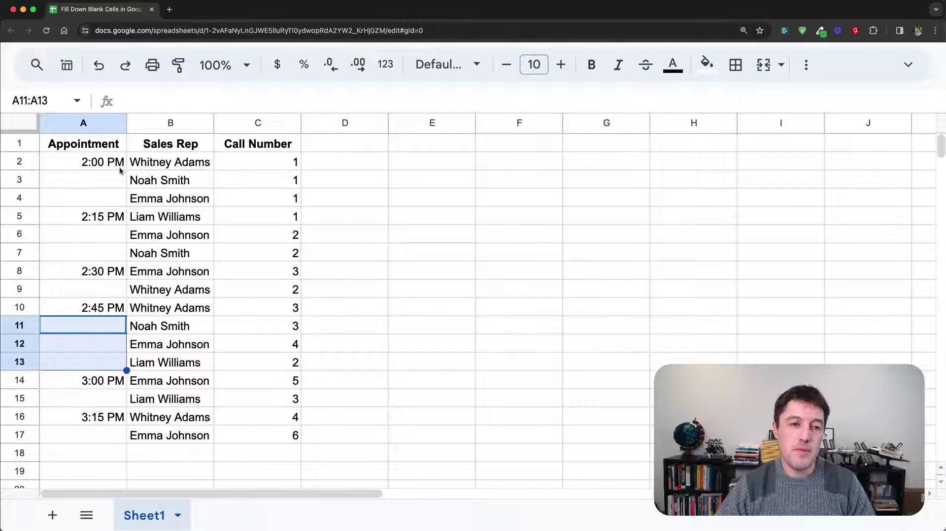
Step: Review the 2:00 PM cell A2 and the records in rows 3, 4, 6 and 7
click(79, 164)
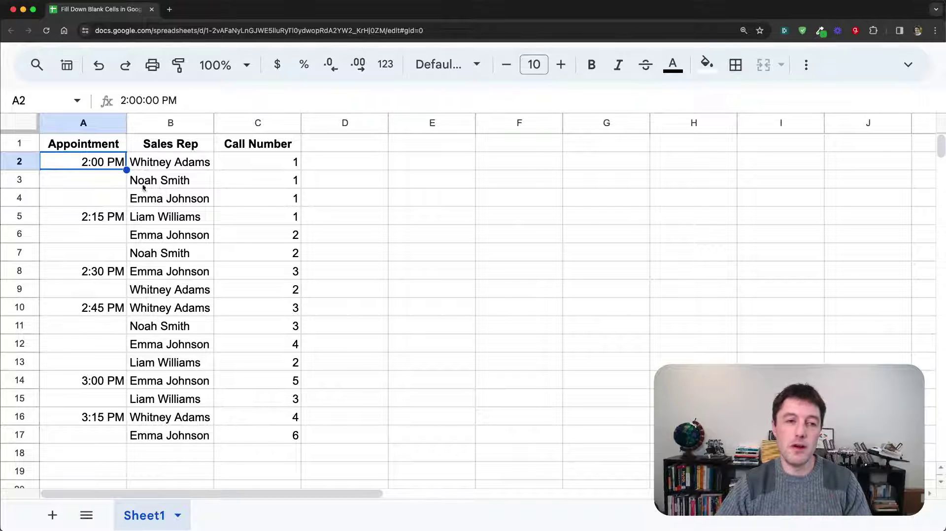
click(103, 184)
click(115, 198)
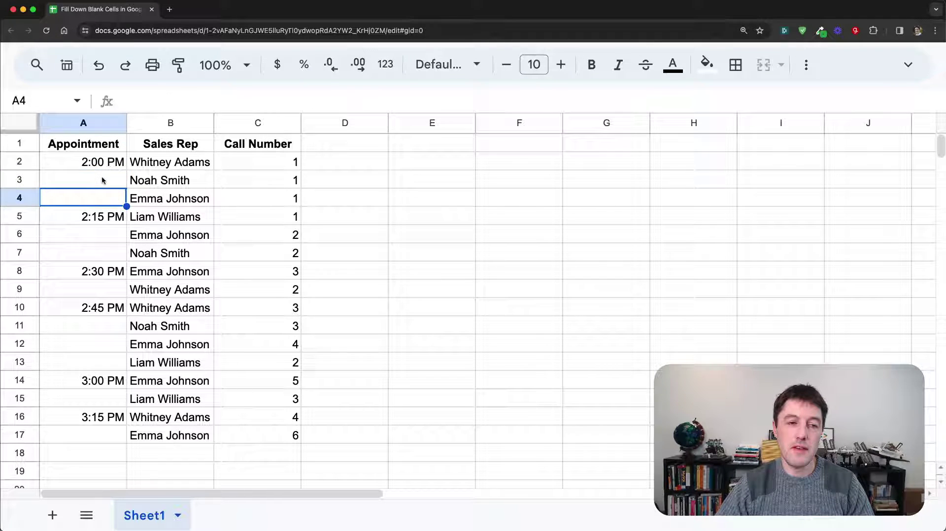
drag(102, 176, 275, 181)
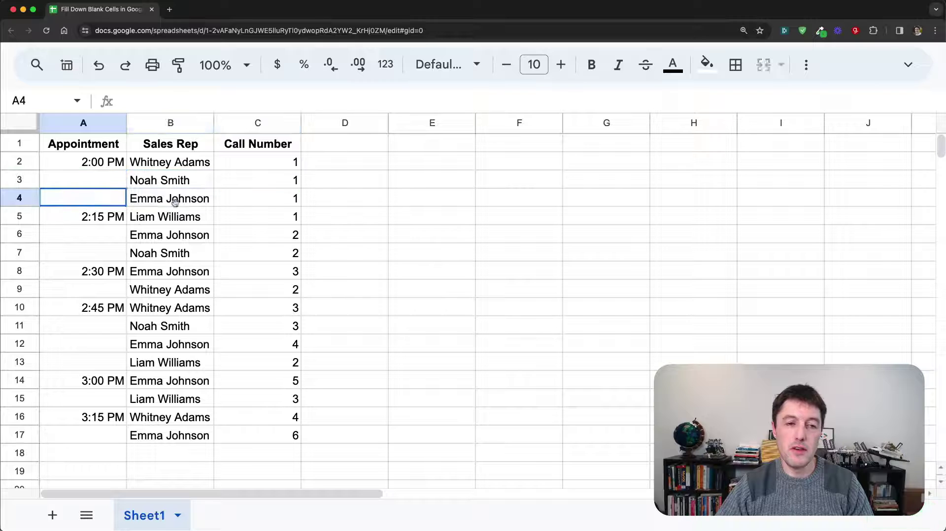
drag(89, 200, 292, 197)
drag(111, 178, 108, 198)
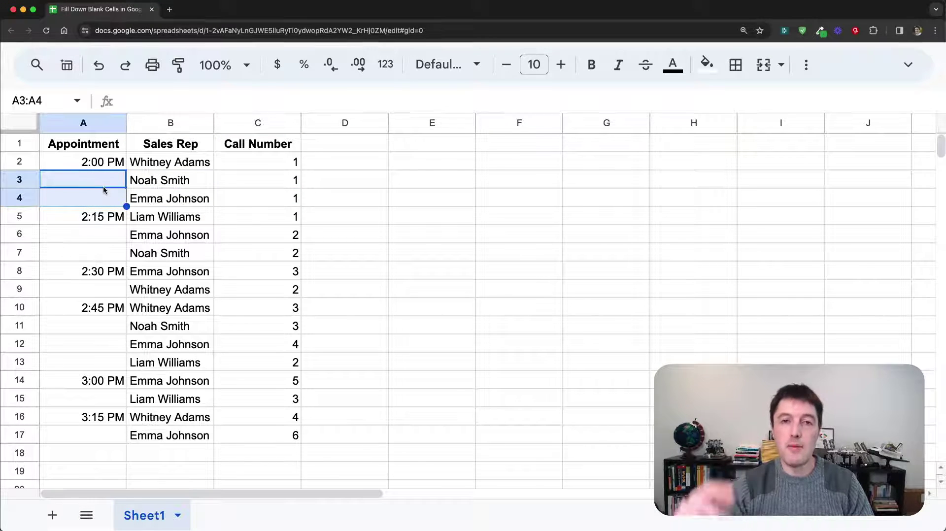
drag(98, 235, 264, 253)
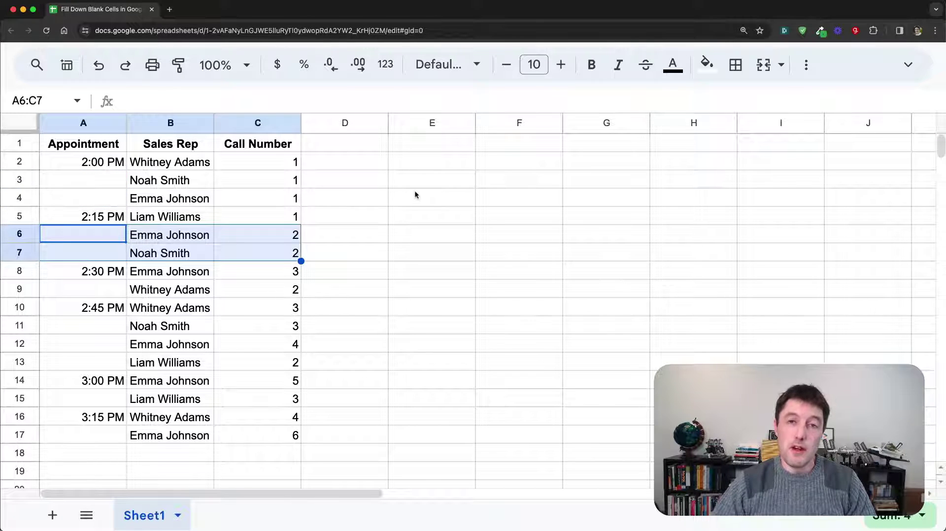
drag(91, 182, 264, 184)
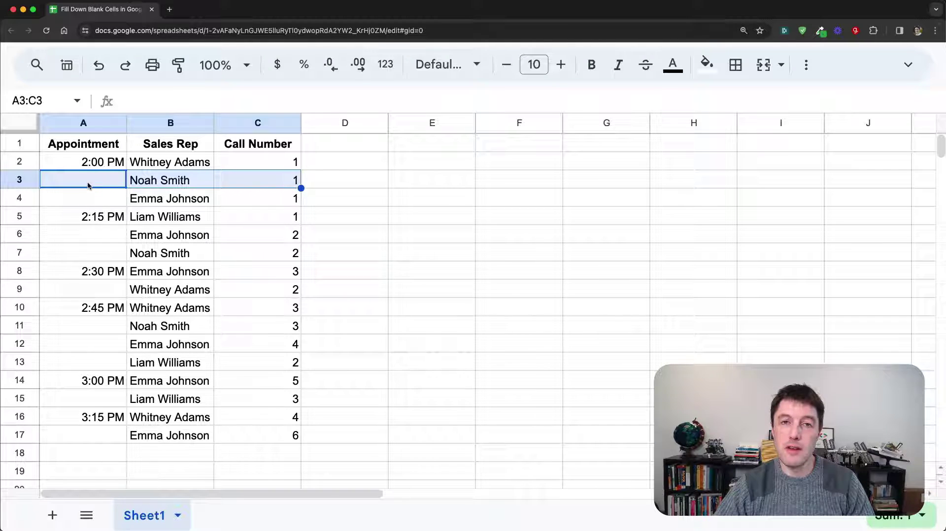
Step: Turn on a filter and show only 2:00 PM in the Appointment column
click(99, 147)
click(806, 64)
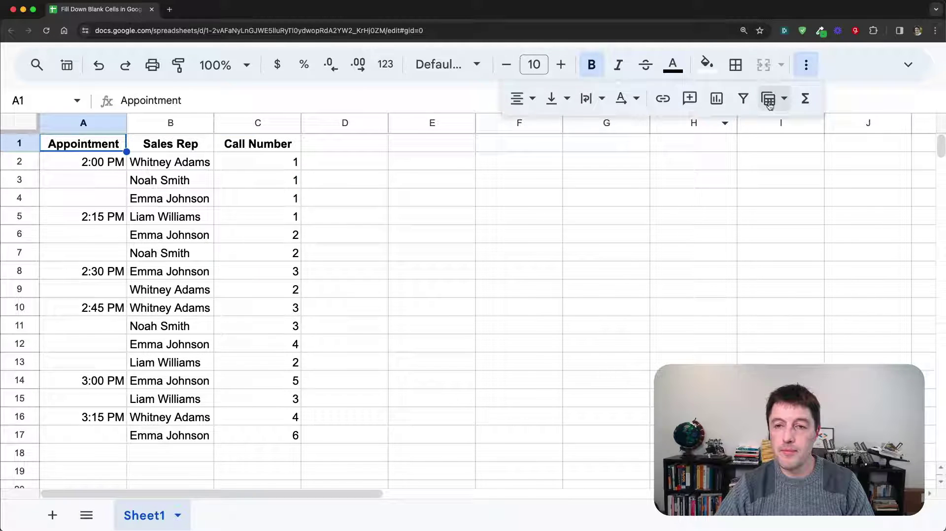
click(743, 99)
click(117, 156)
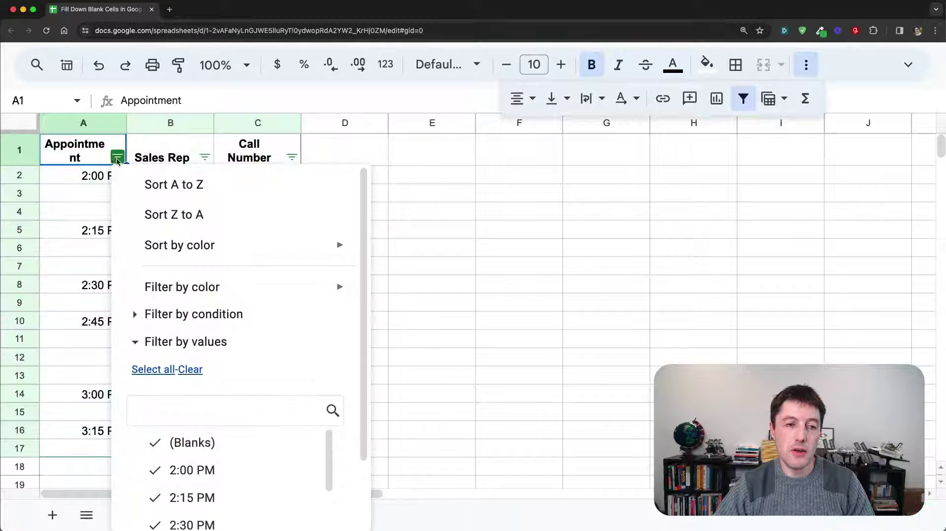
click(118, 157)
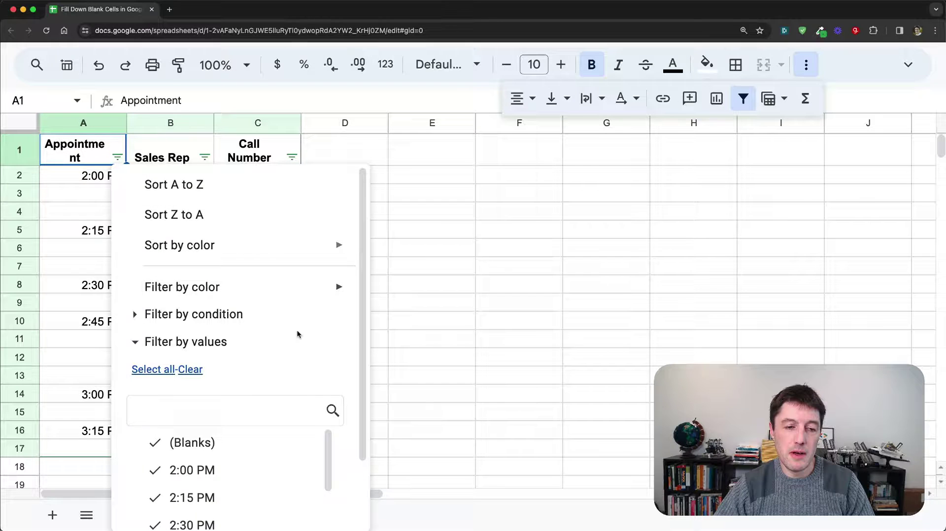
click(187, 368)
click(207, 470)
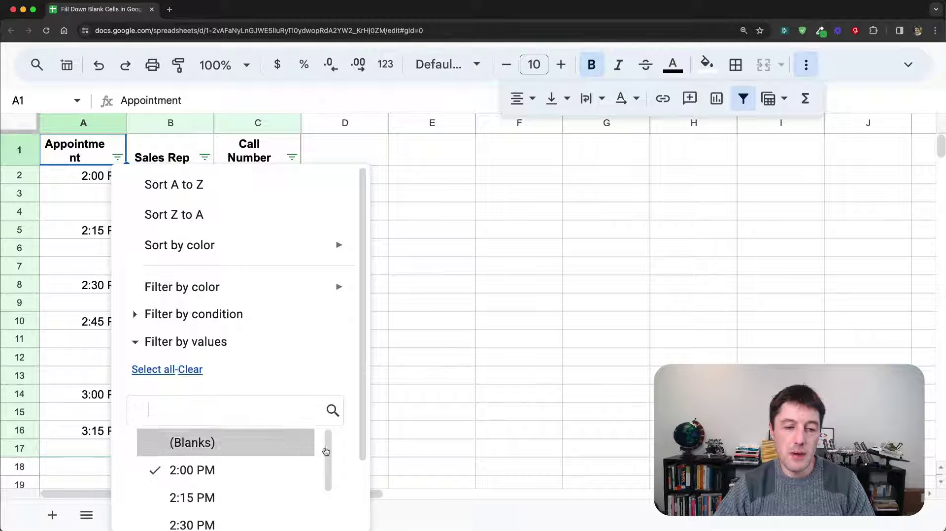
scroll(345, 394, down, 3)
click(311, 503)
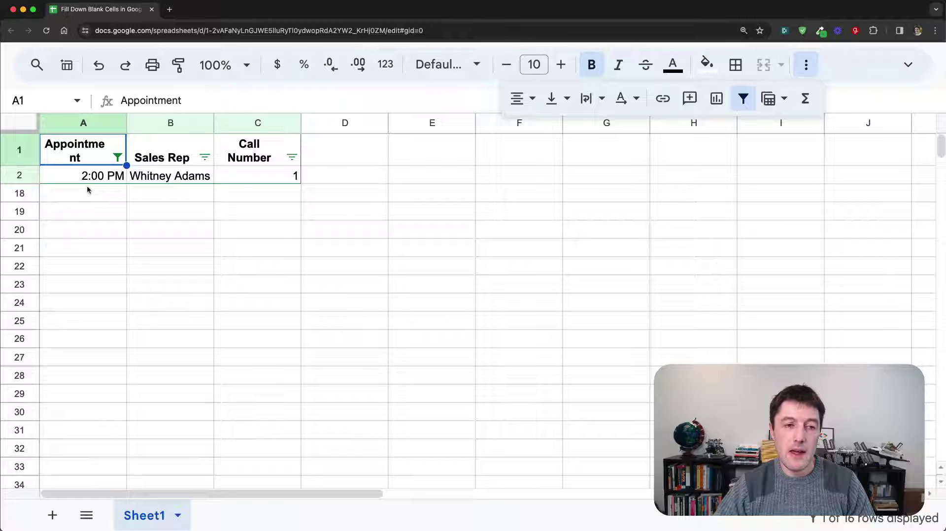
Step: Remove the filter and reselect the records and blank times in rows 3 and 4
drag(87, 177, 261, 181)
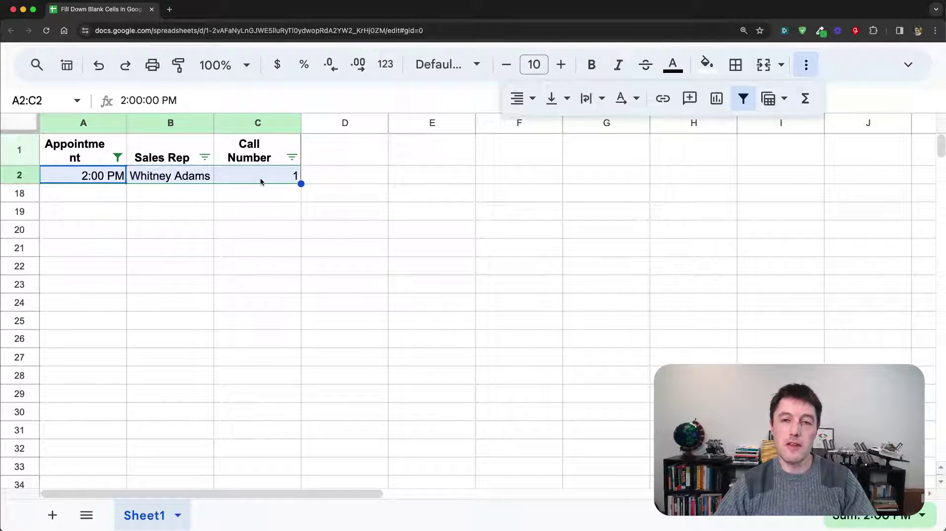
click(743, 98)
drag(114, 179, 289, 206)
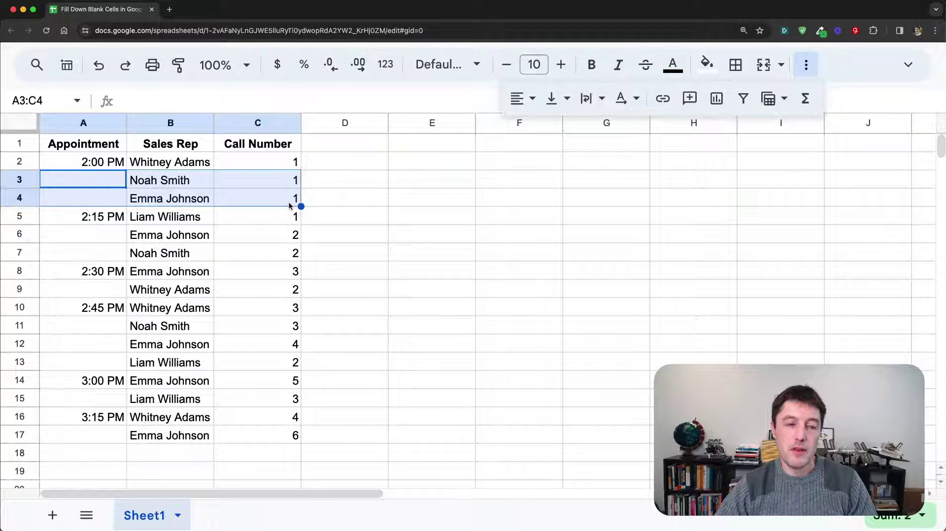
drag(112, 176, 109, 195)
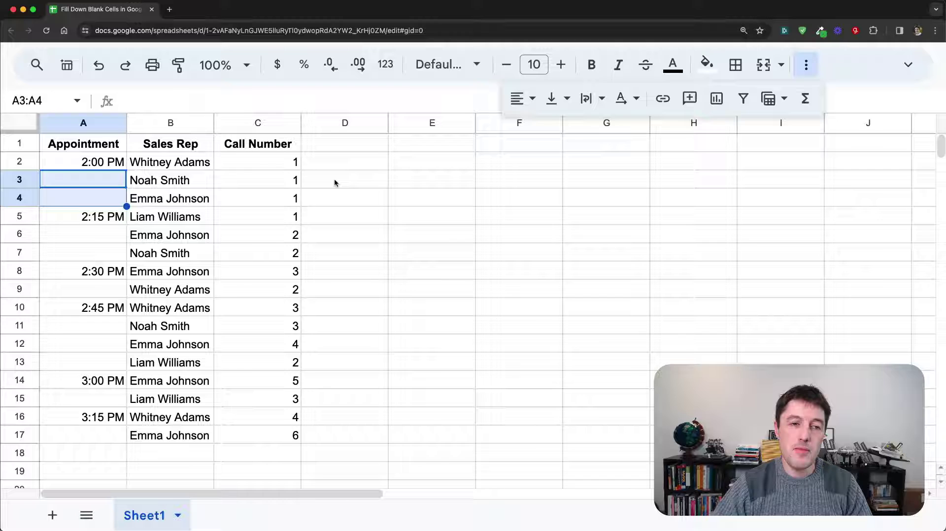
Step: Fill 2:00 PM into A3:A4, 2:15 PM into A6:A7, 2:30 PM into A9, then undo the last fill
click(91, 167)
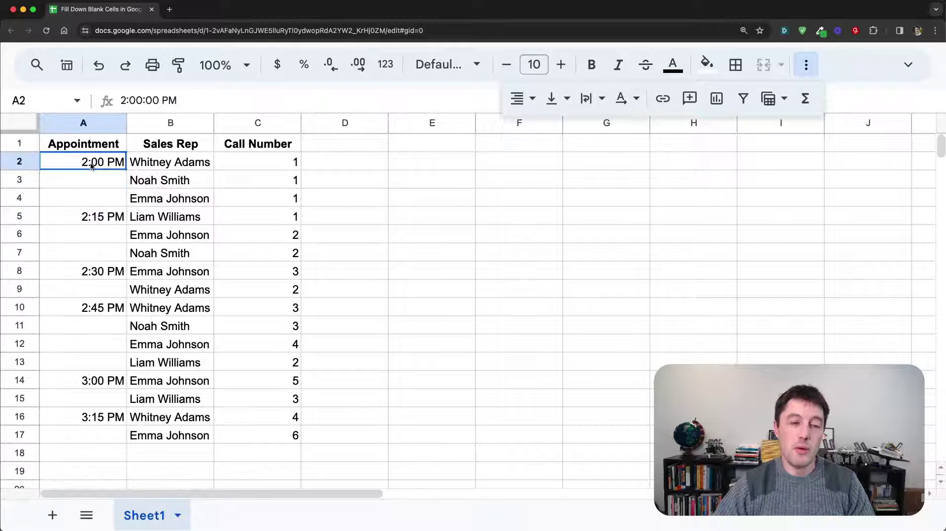
drag(91, 166, 95, 199)
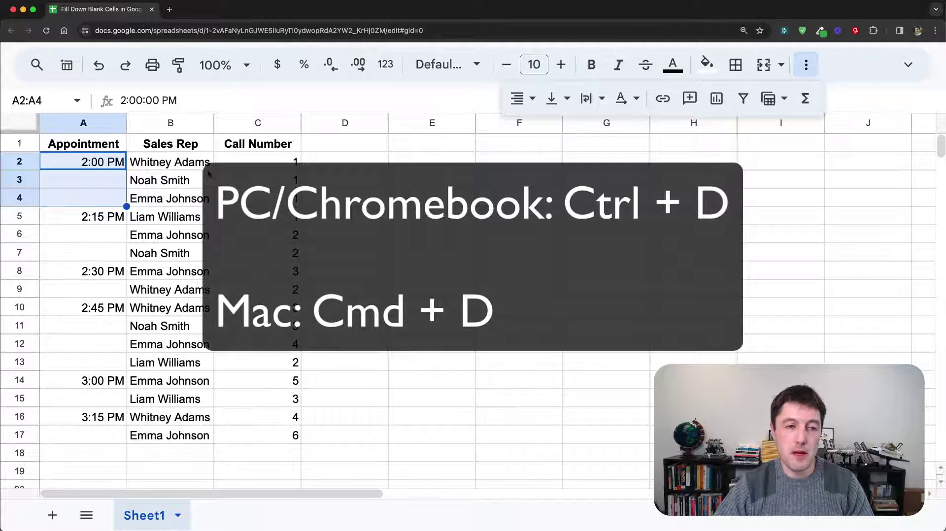
key(super+d)
mouse_move(91, 216)
mouse_down()
mouse_move(92, 237)
mouse_move(183, 252)
mouse_up()
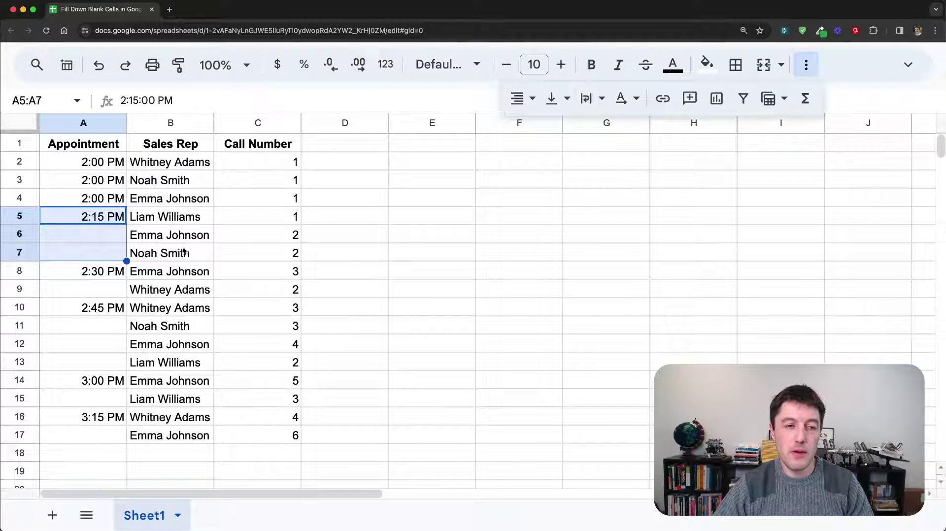
key(super+d)
drag(110, 269, 104, 290)
key(super+d)
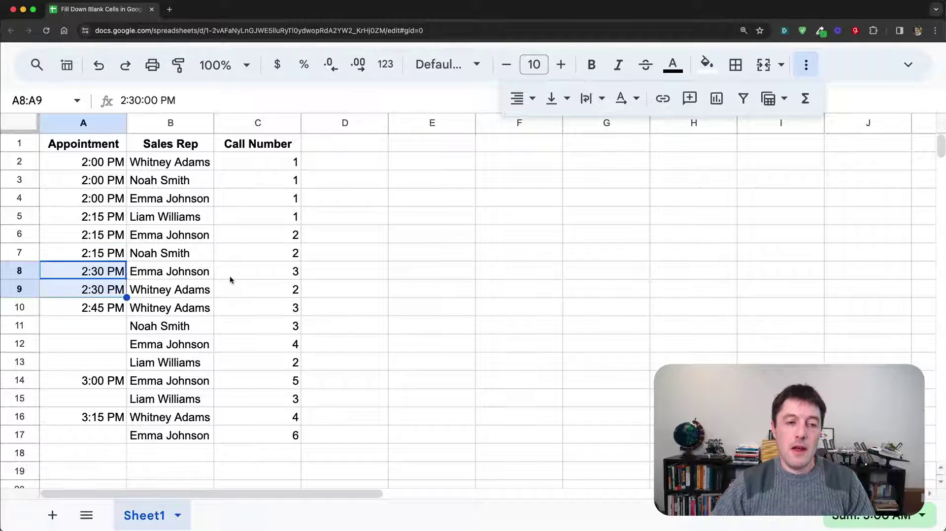
click(105, 193)
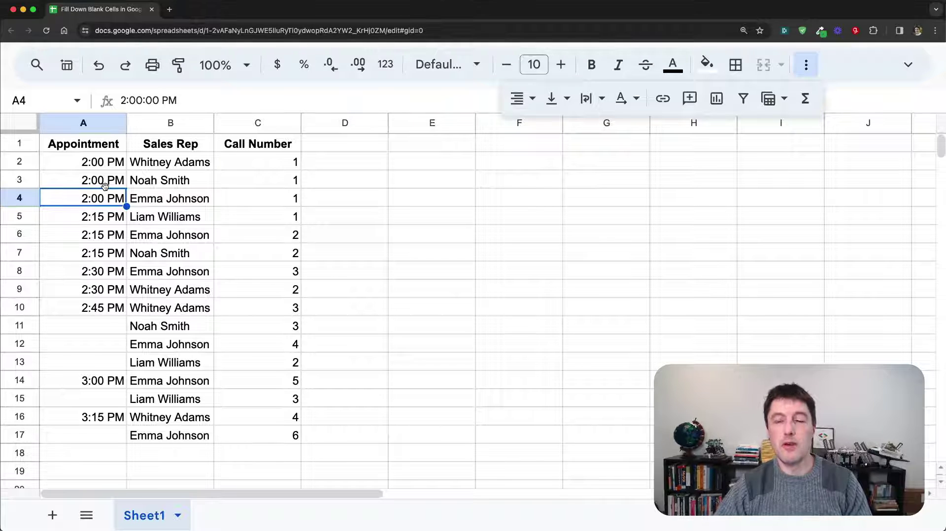
key(super+z)
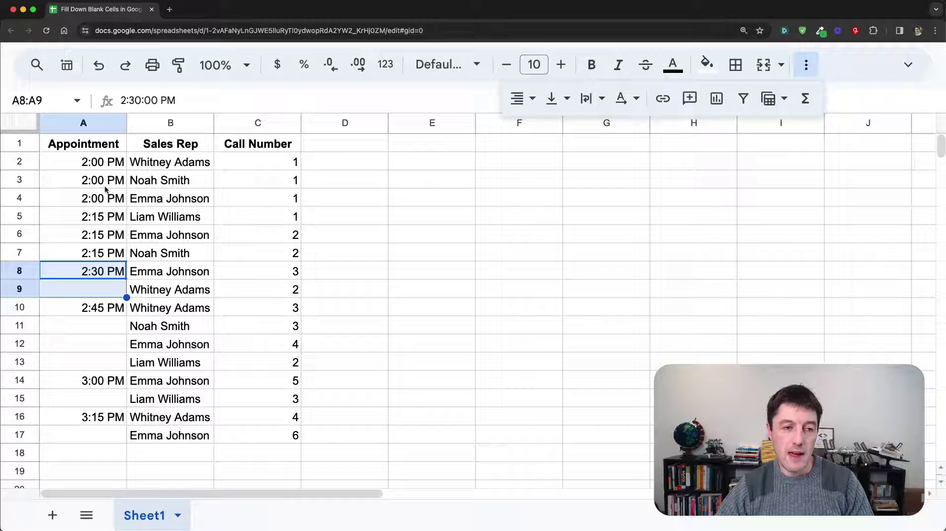
Step: Undo the remaining fill-downs, recheck blanks A3:A4 and A6:A7, and close the overflow toolbar
key(super+z)
key(super+z)
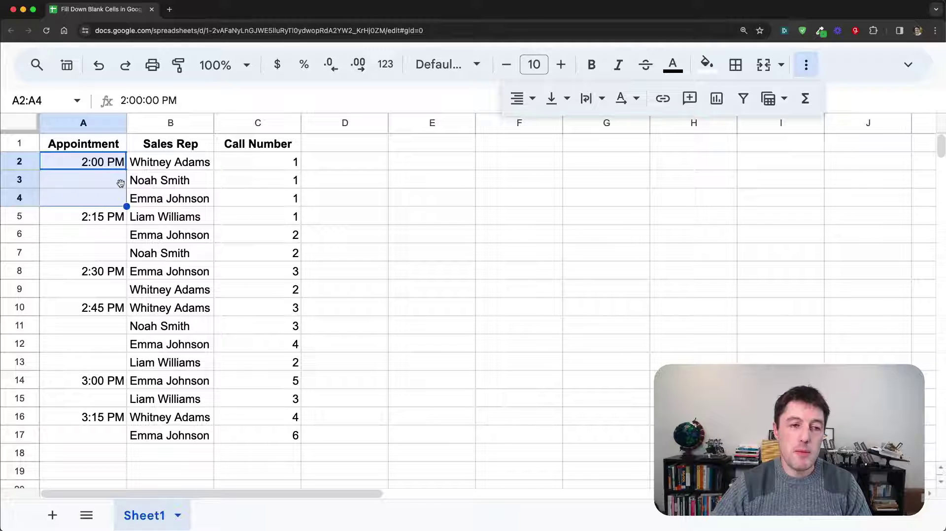
drag(121, 184, 120, 201)
drag(105, 241, 106, 254)
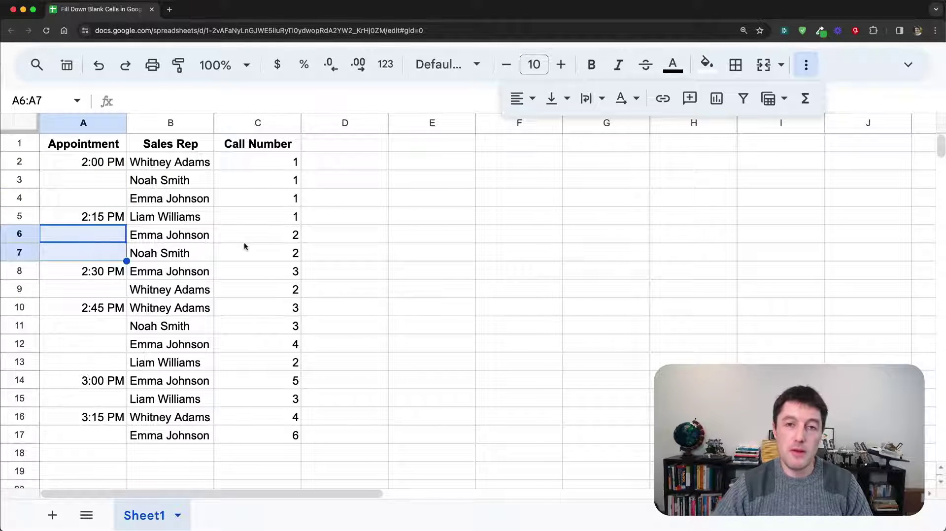
key(Escape)
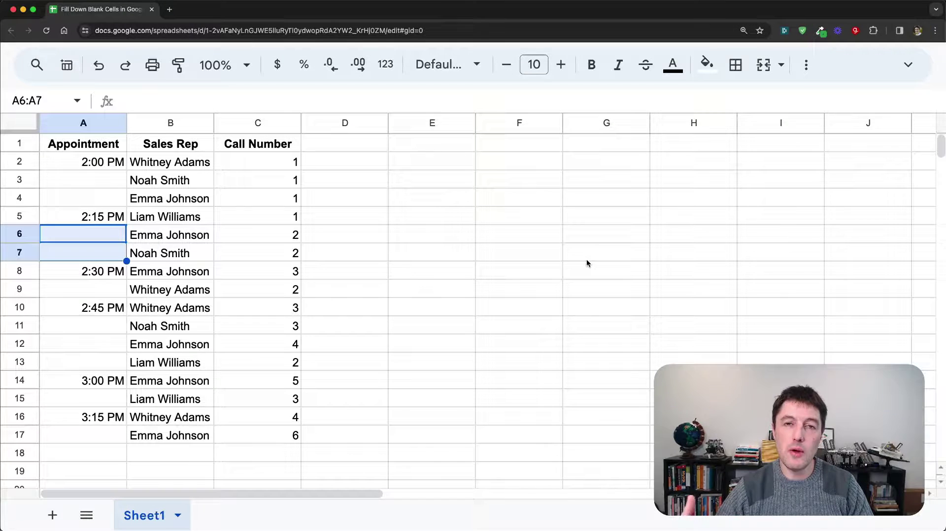
Step: Filter the Appointment column to show only (Blanks)
click(95, 144)
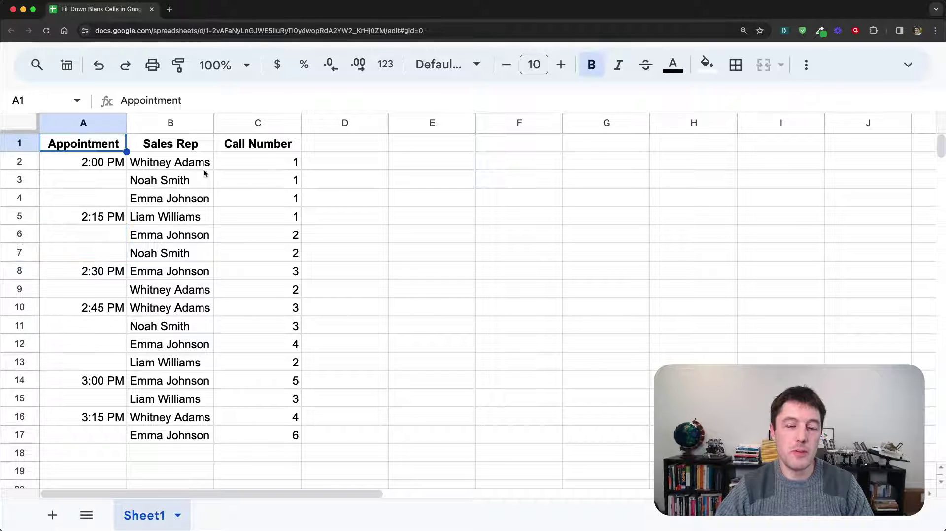
click(798, 69)
click(743, 99)
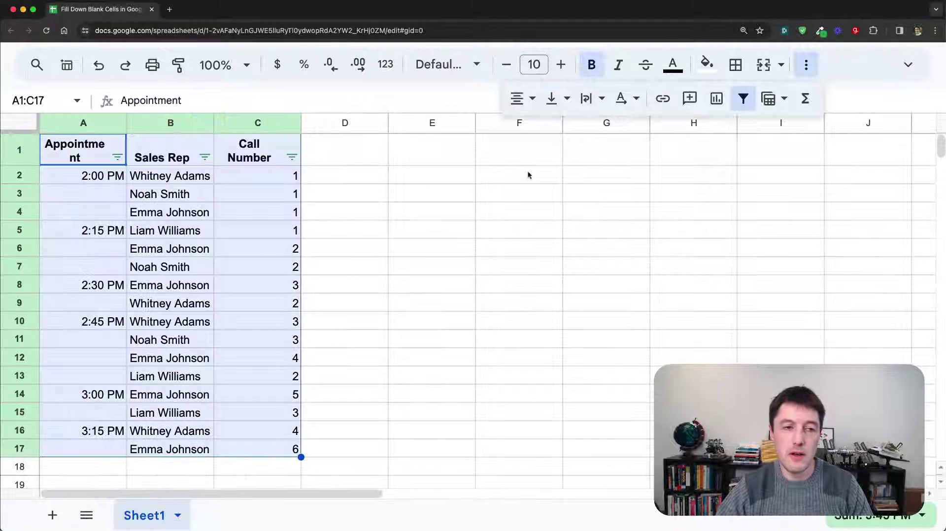
click(116, 157)
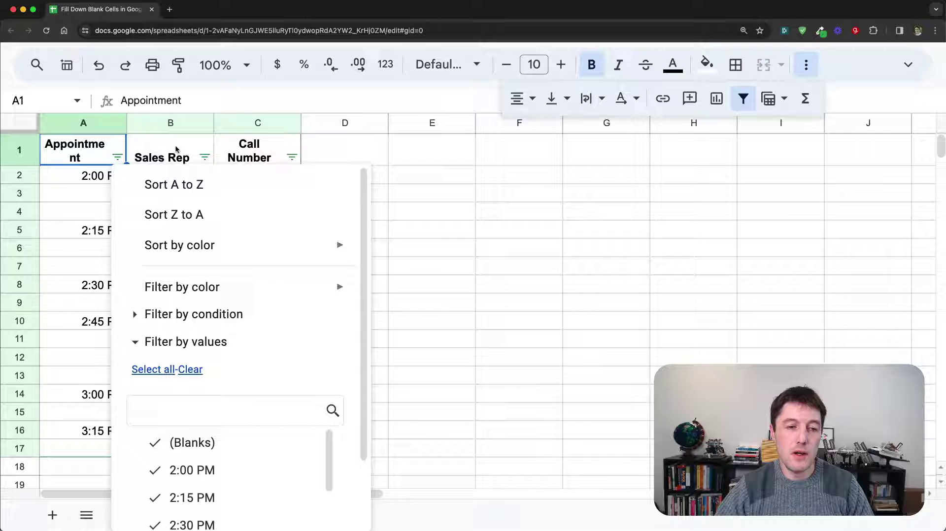
click(190, 370)
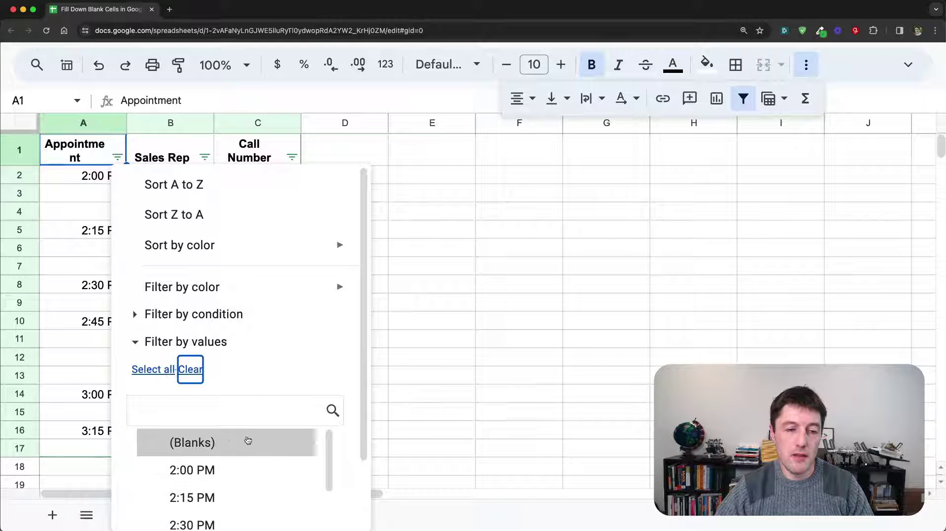
click(220, 444)
scroll(271, 437, down, 3)
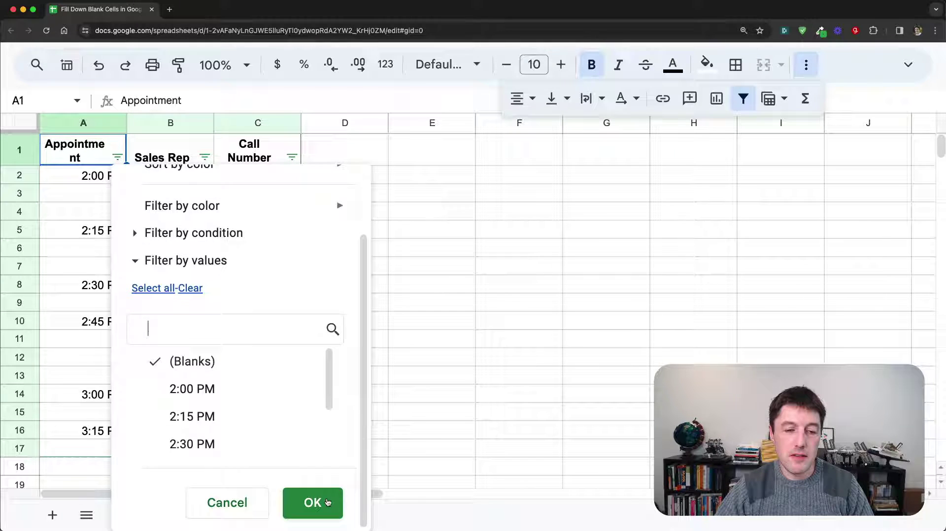
click(313, 503)
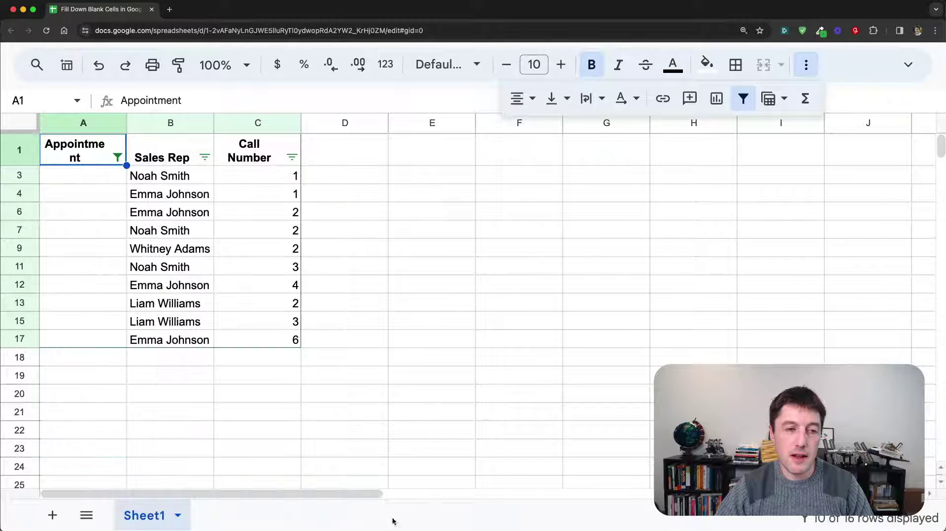
Step: Select the filtered blank Appointment cells A3 to A17
click(85, 179)
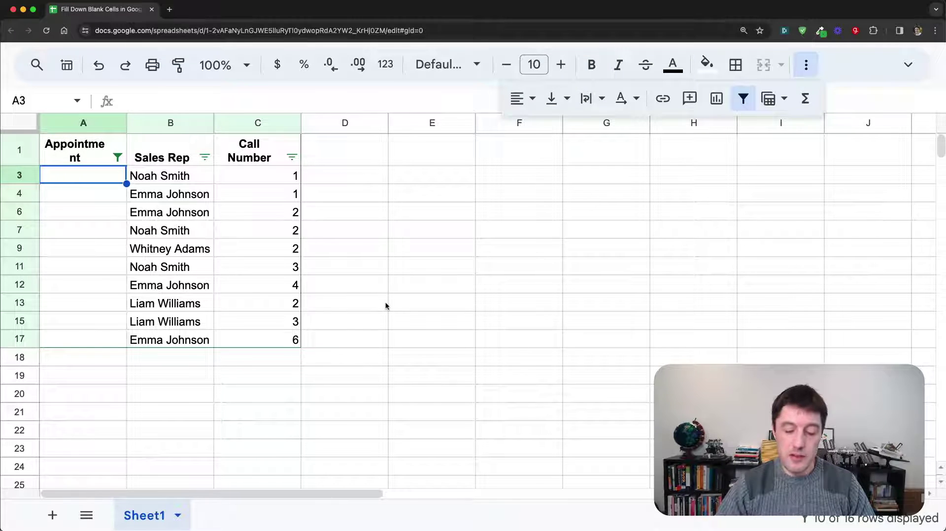
shift+click(103, 336)
drag(105, 177, 114, 335)
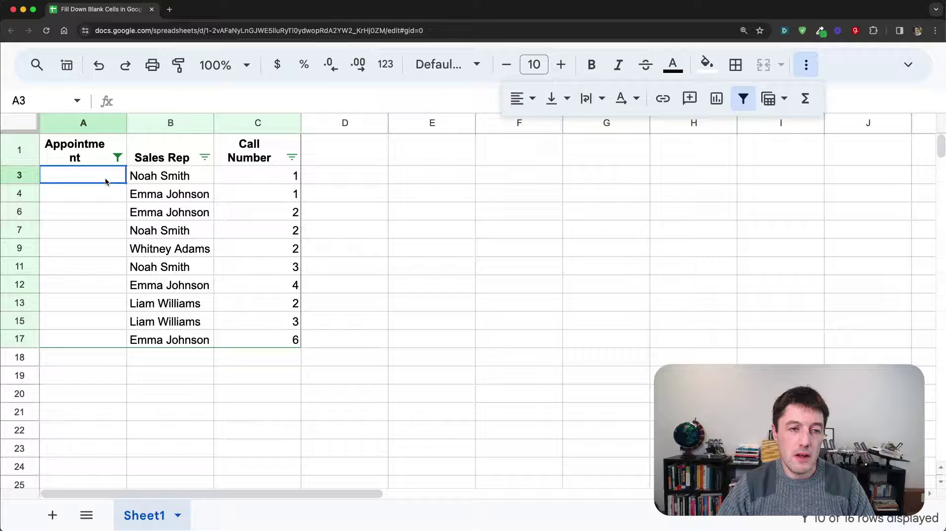
click(105, 174)
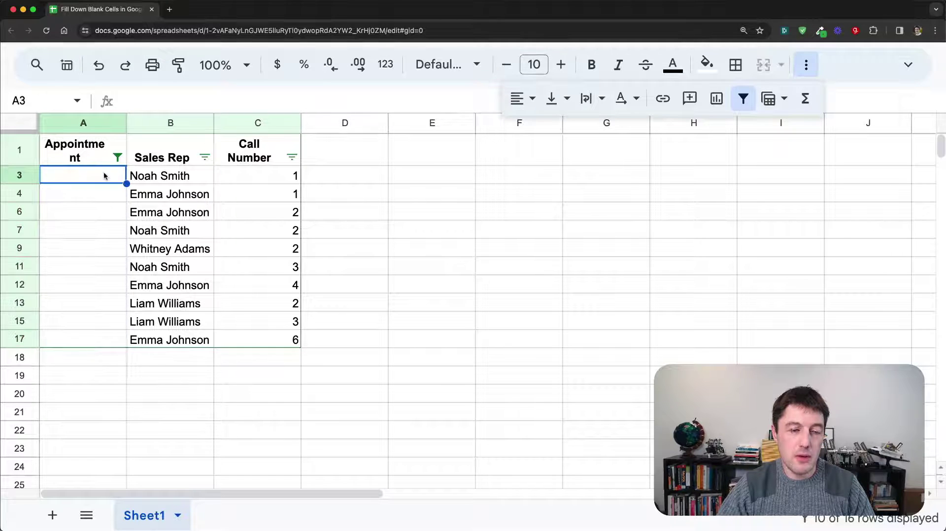
shift+click(117, 341)
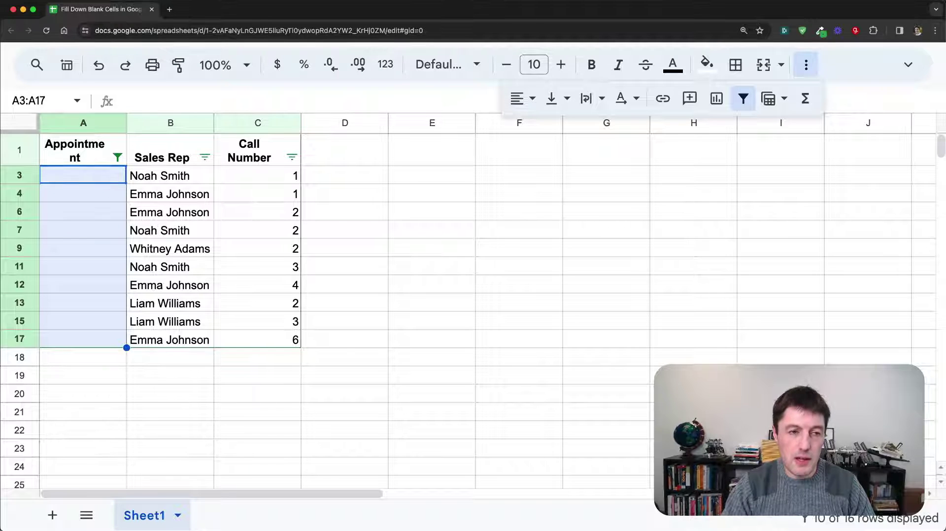
Step: Enter =A2+1 in A3, try shortening it to =A2, then undo back to =A2+1
text(=)
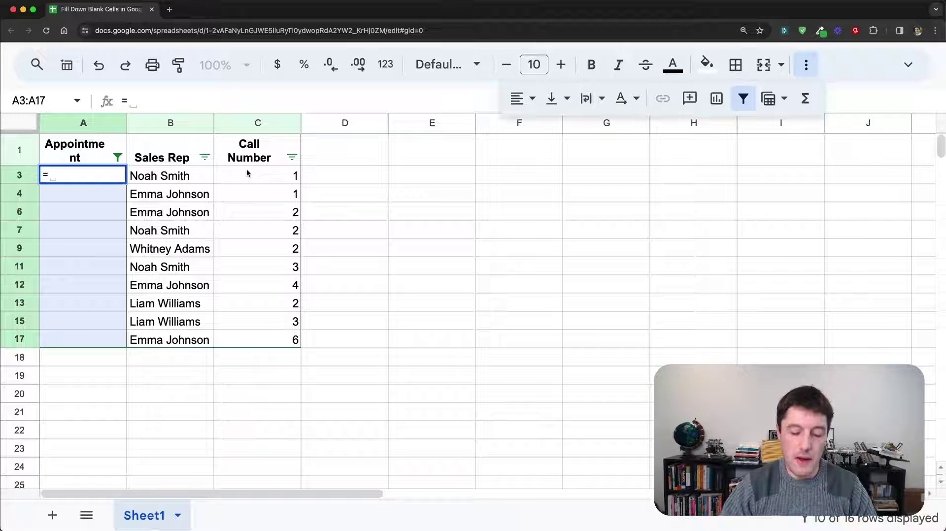
text(a2)
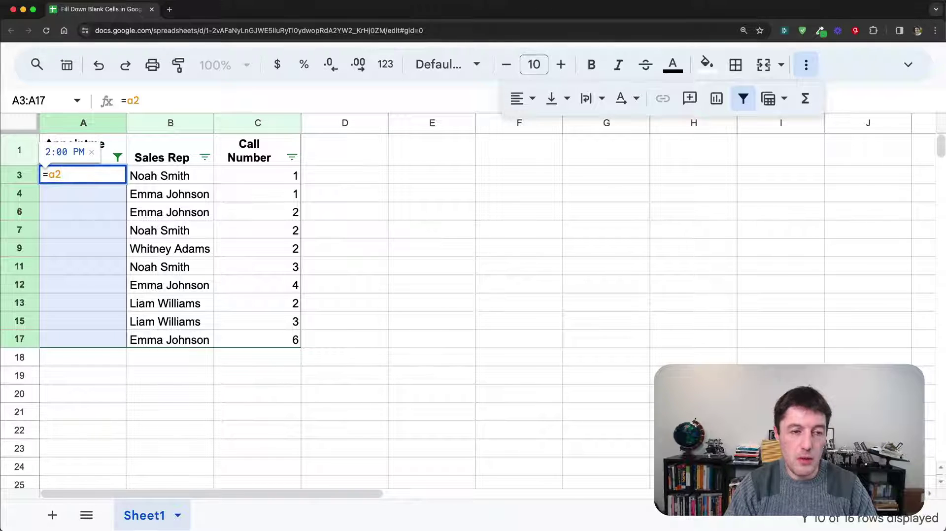
text(+1)
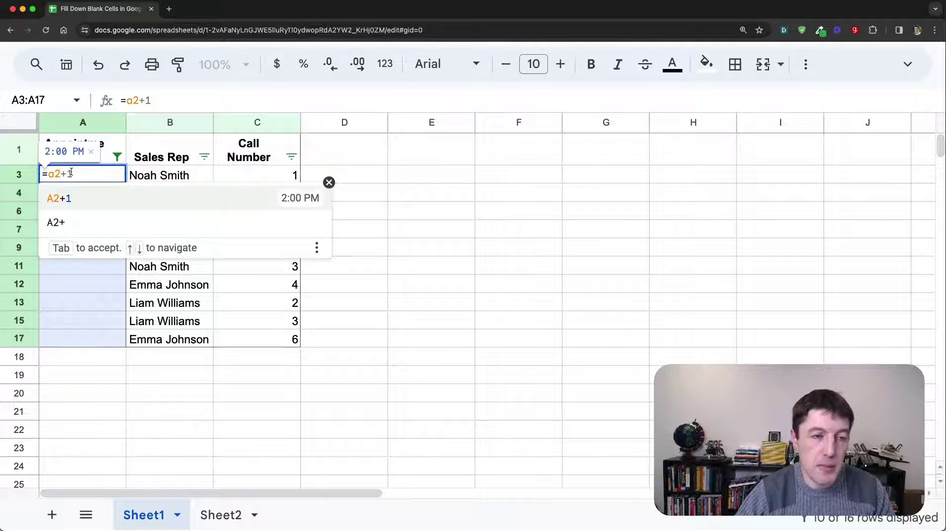
key(ctrl+Return)
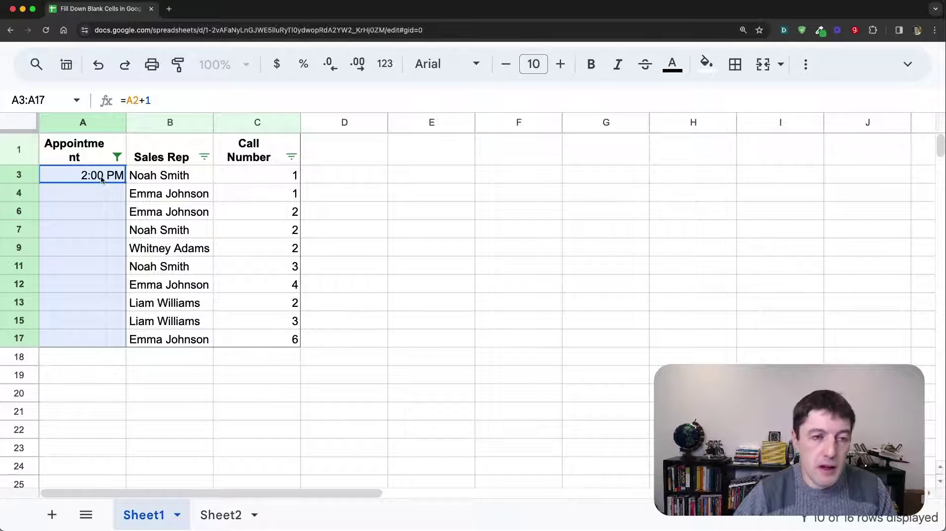
click(141, 101)
key(BackSpace)
key(BackSpace)
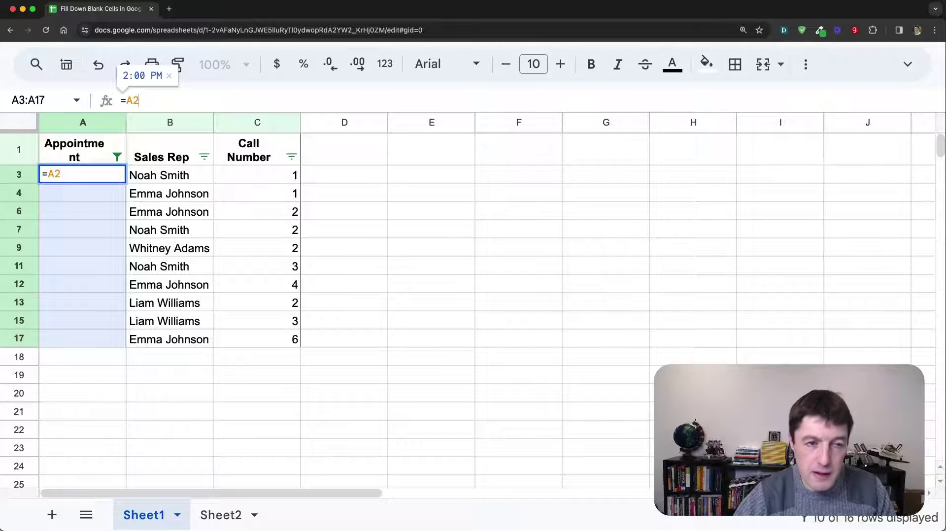
key(Return)
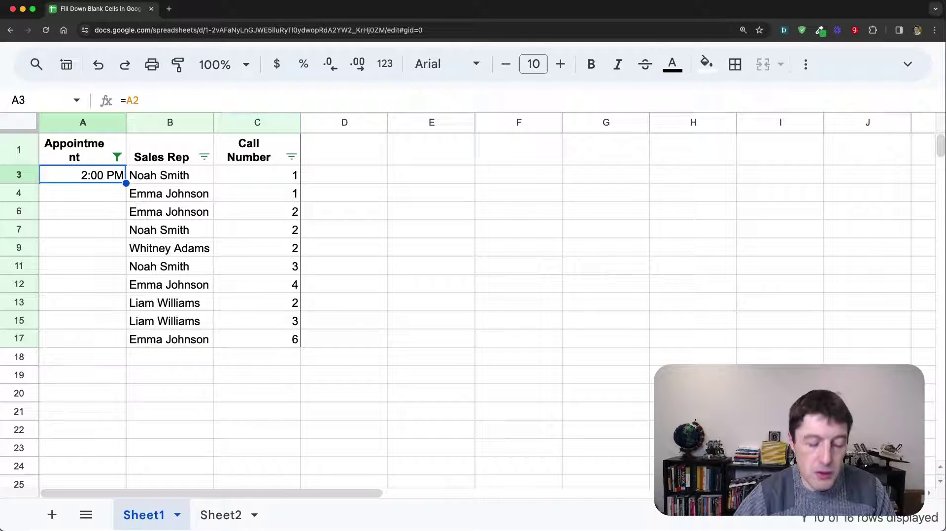
key(ctrl+z)
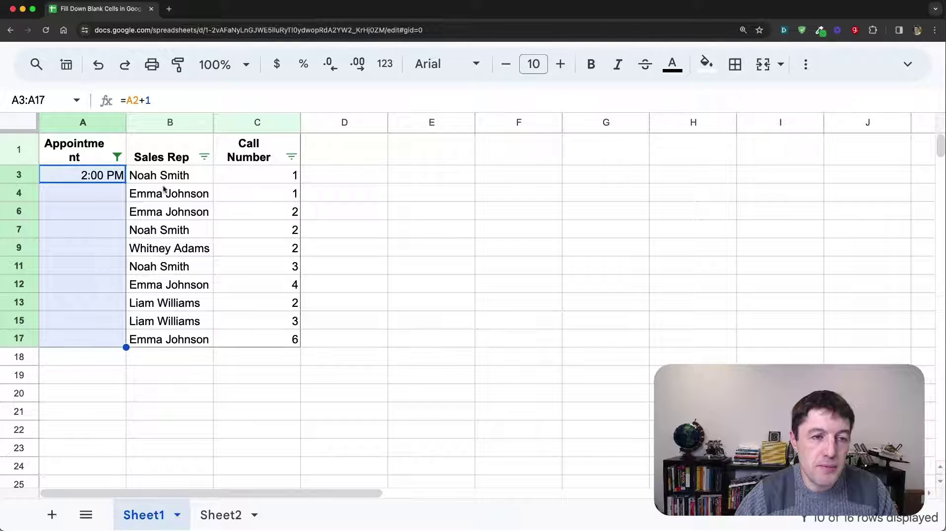
Step: Type =a2+1 in A3 and delete the +1 to leave a reference to A2
text(=a2+1)
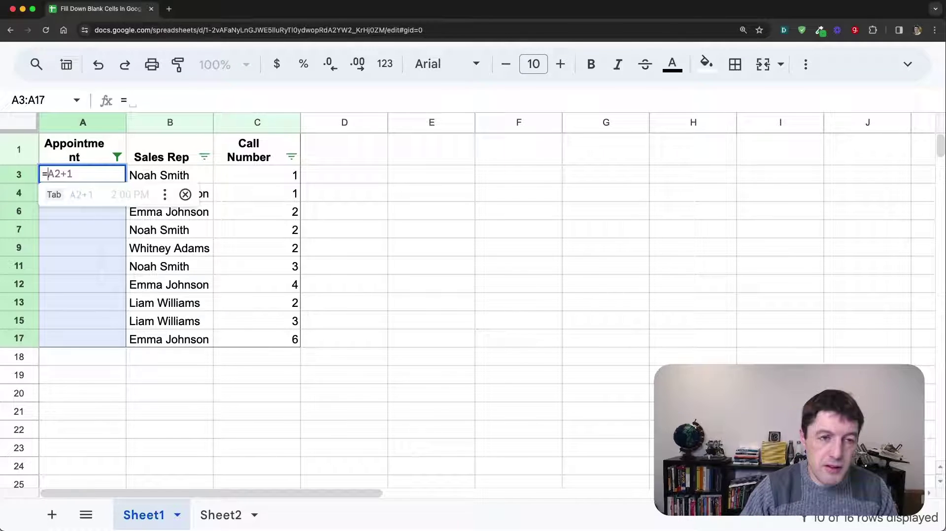
key(Delete)
key(Delete)
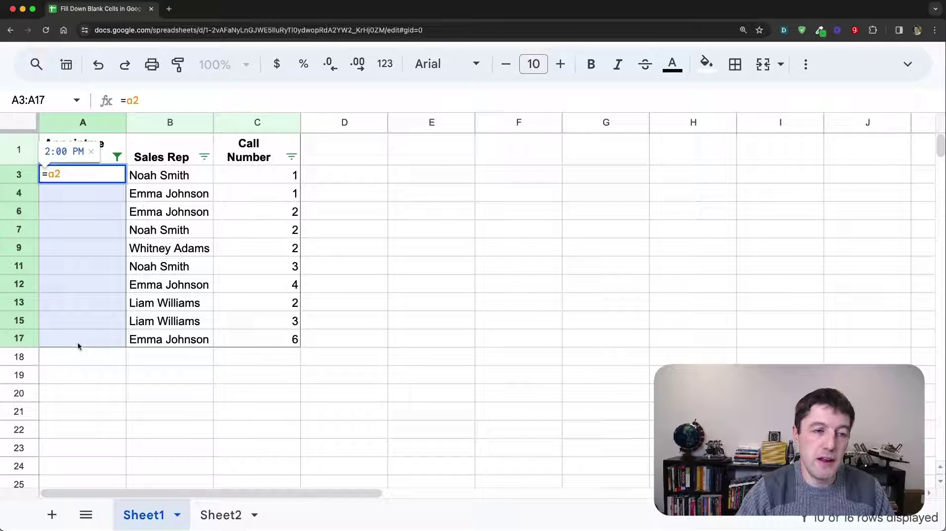
Step: Commit =A2 in A3, fill it down twice with undos, then undo until A3 is empty
key(Return)
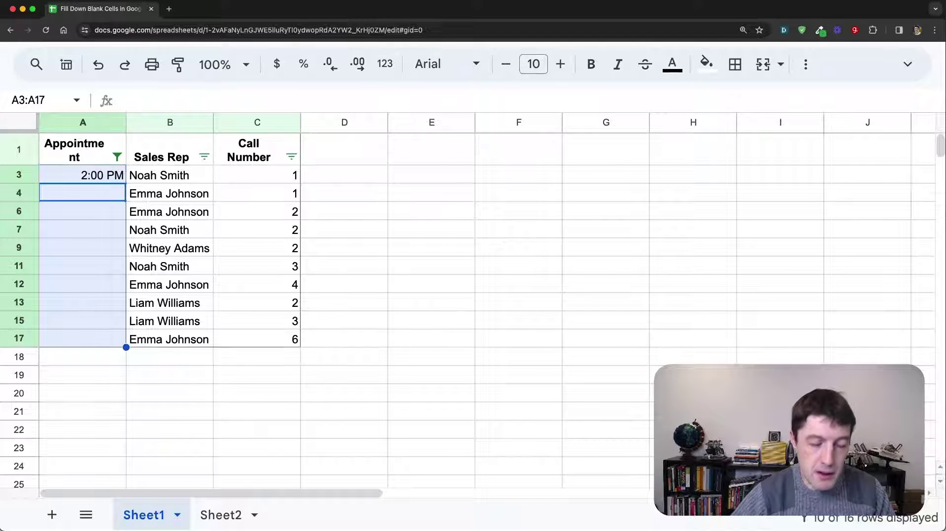
key(ctrl+Return)
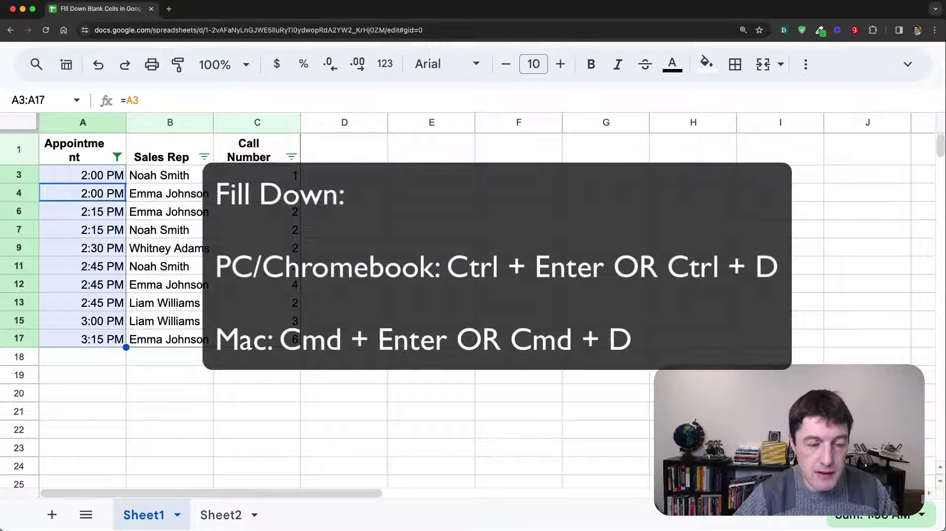
key(ctrl+z)
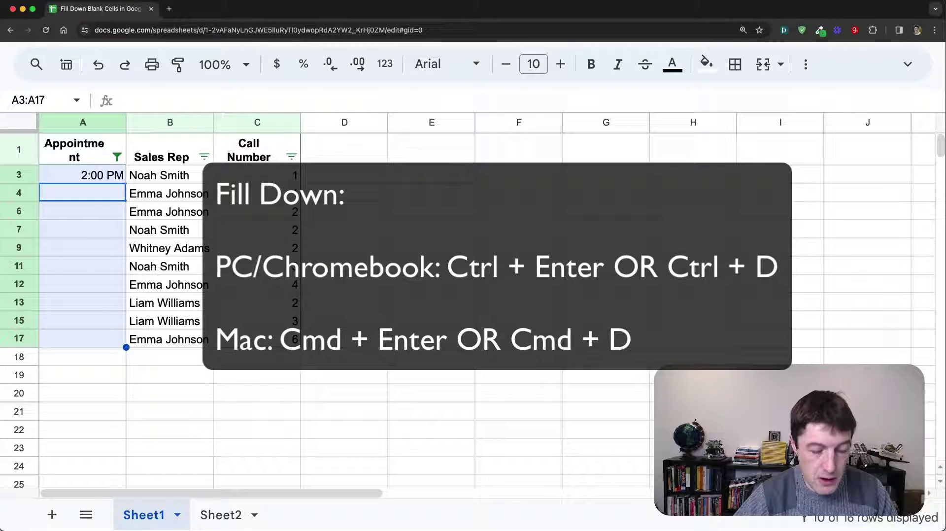
key(ctrl+d)
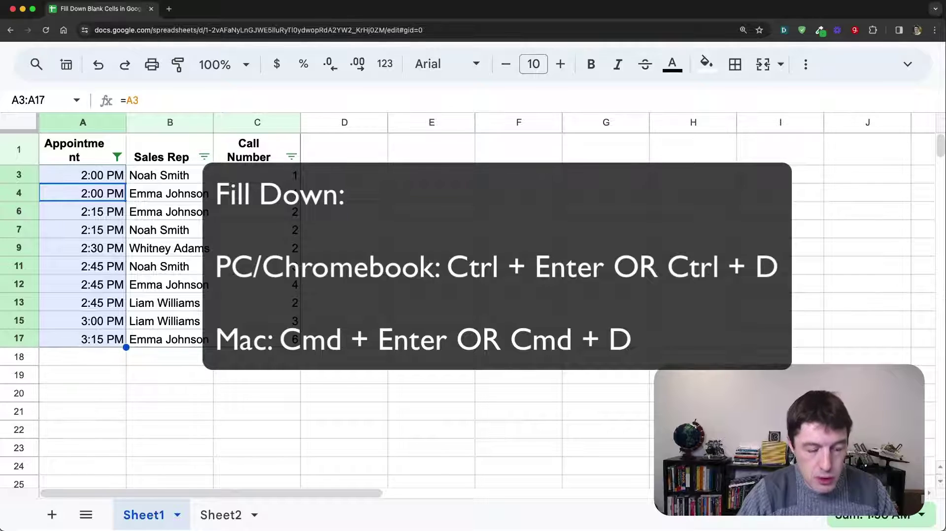
key(ctrl+z)
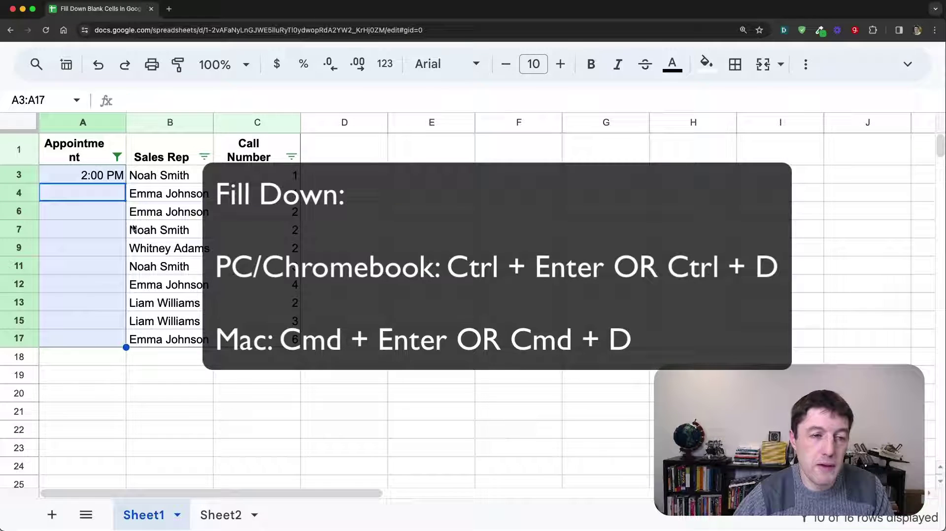
key(ctrl+z)
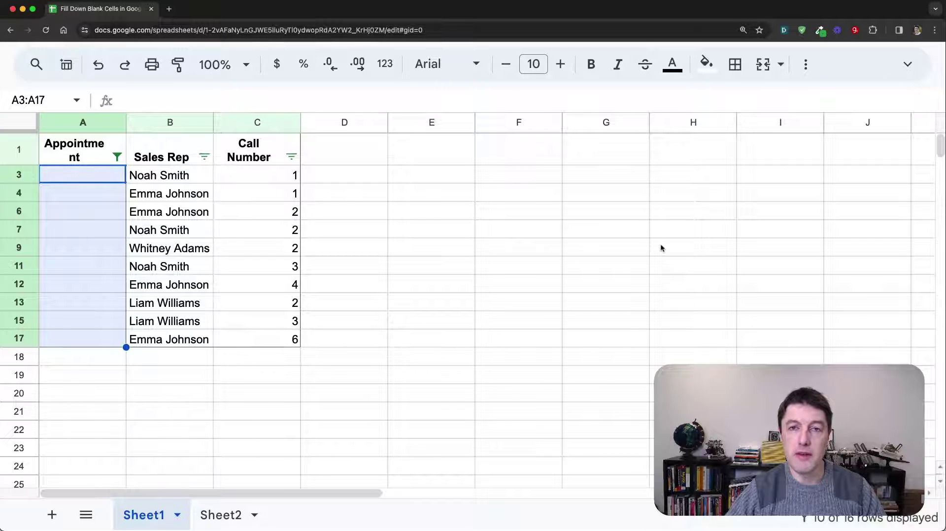
Step: Disable Enable formula suggestions under Tools > Autocomplete
click(908, 64)
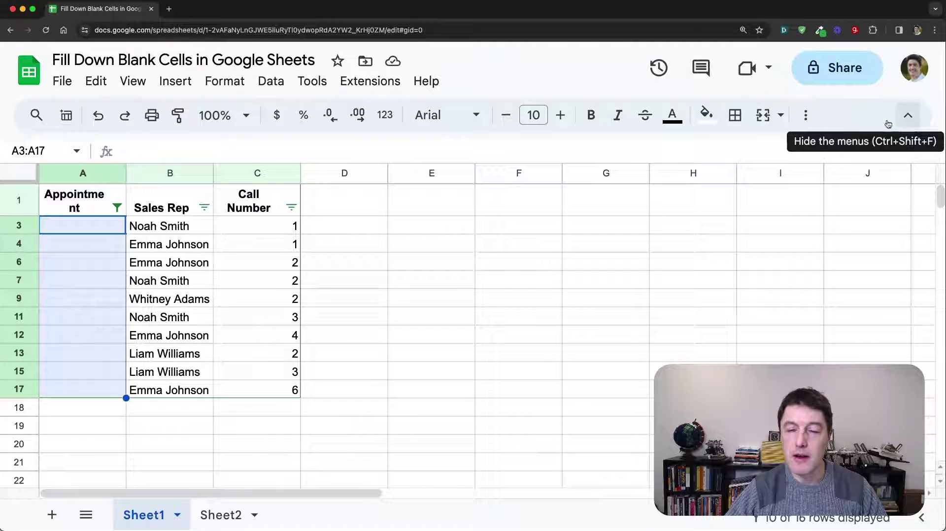
click(312, 80)
mouse_move(362, 180)
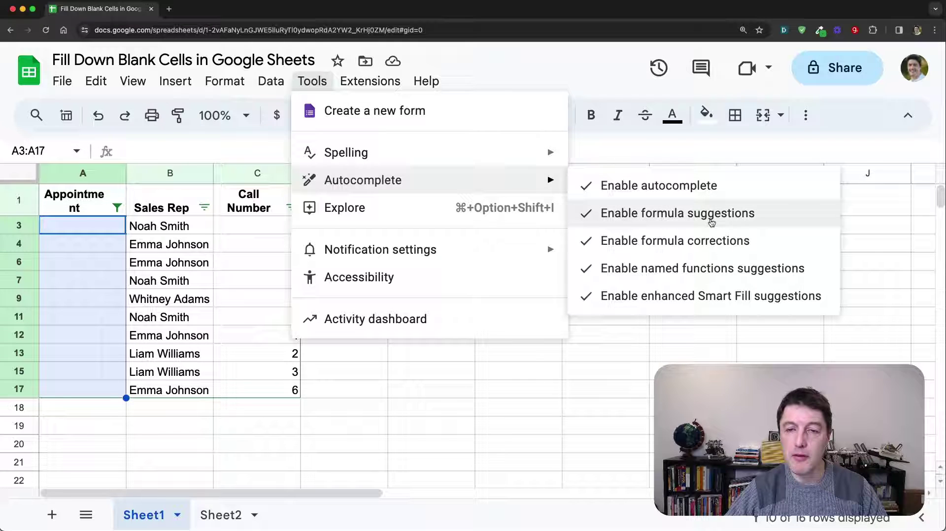
click(642, 216)
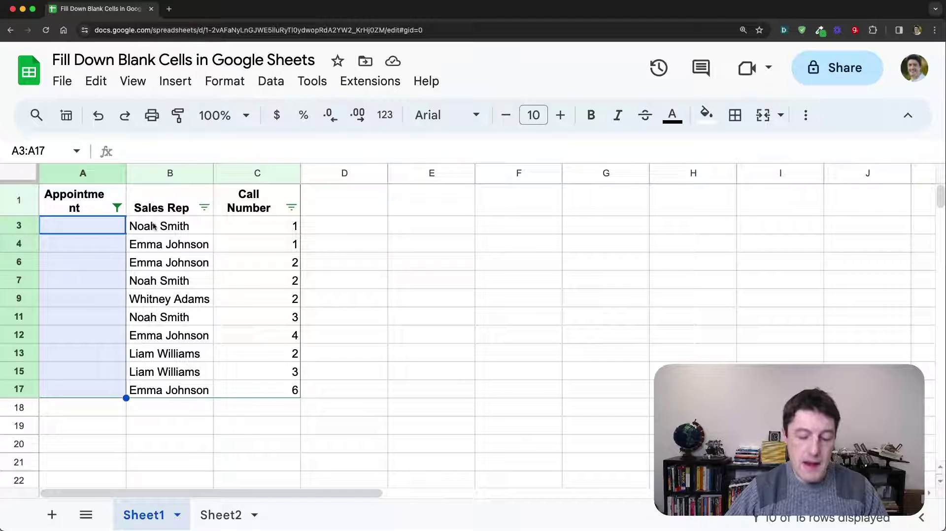
Step: Enter =a2 in A3 and fill it down through all filtered blank cells
text(=a2)
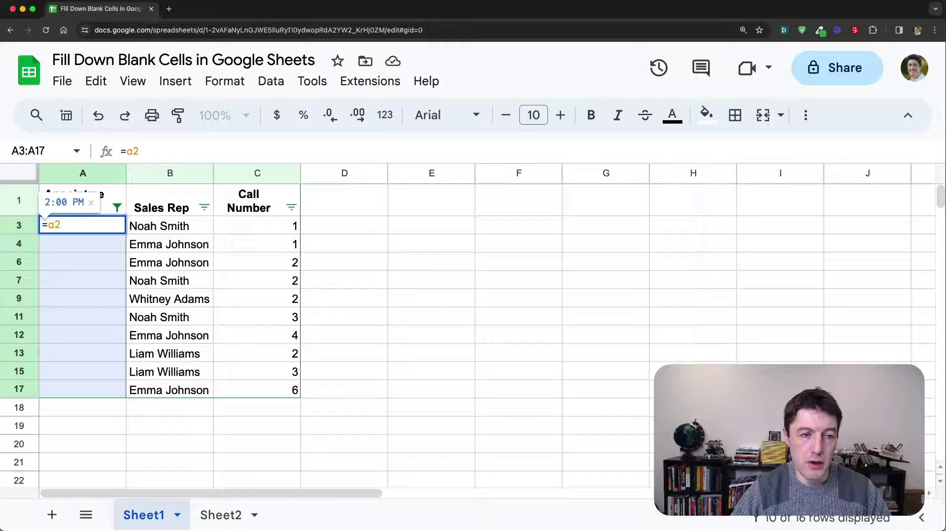
key(Return)
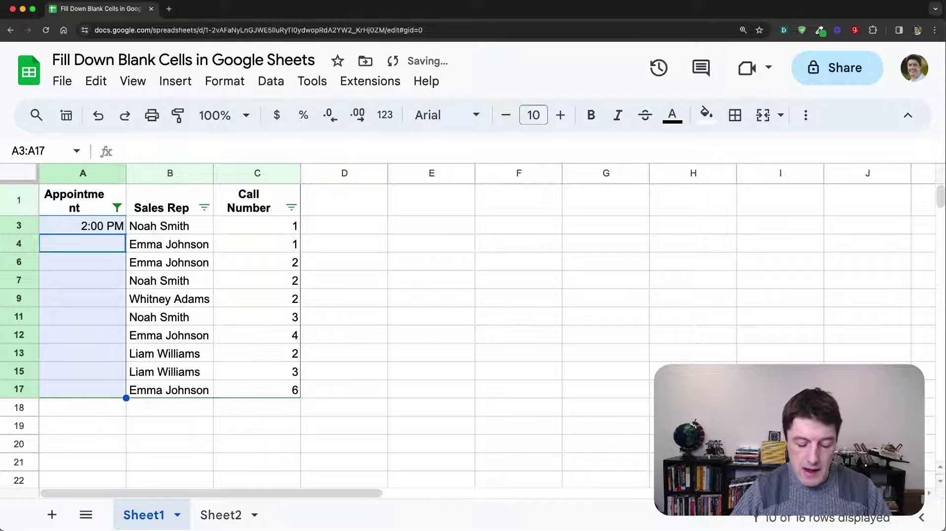
key(ctrl+d)
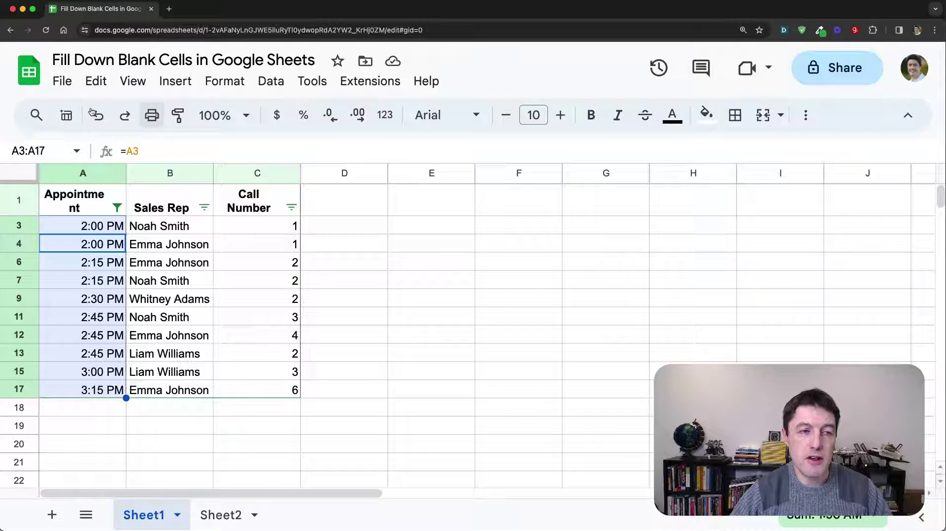
Step: Search the menus for 'enable form' to re-enable formula suggestions
click(37, 117)
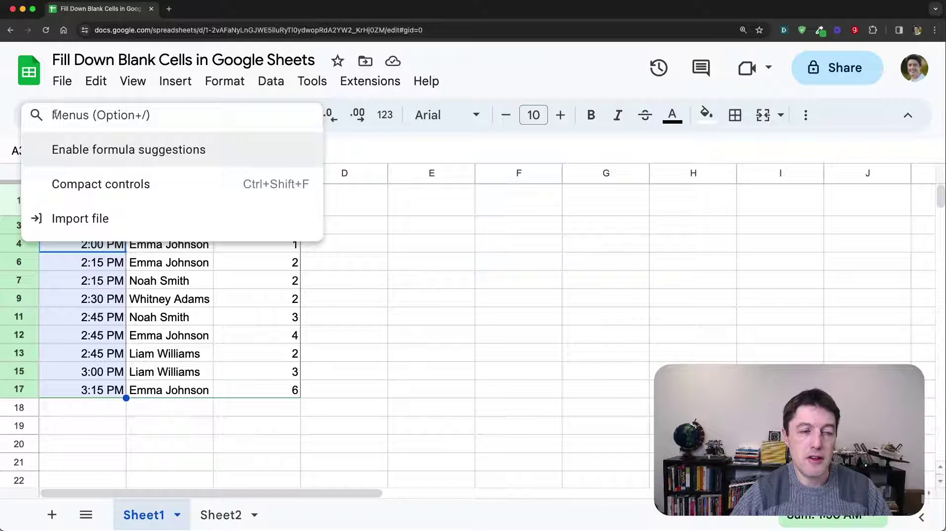
text(ena)
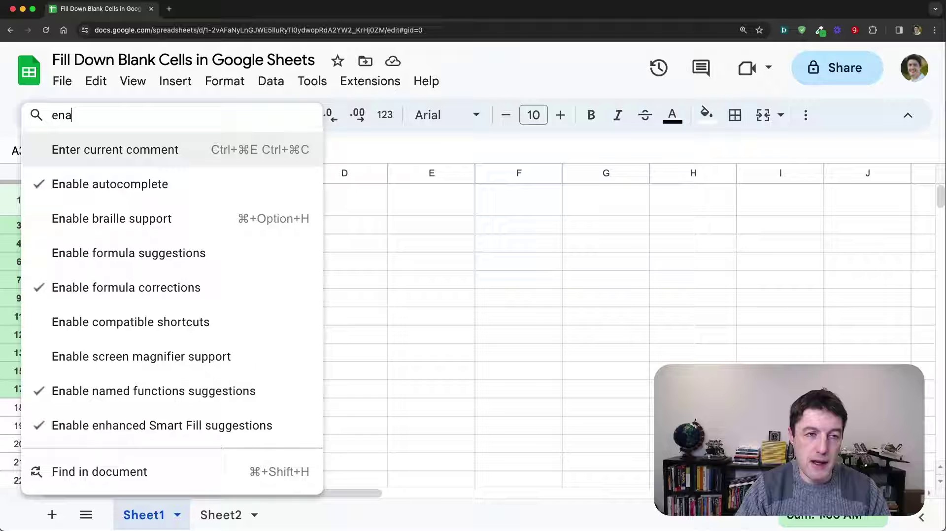
text(ble form)
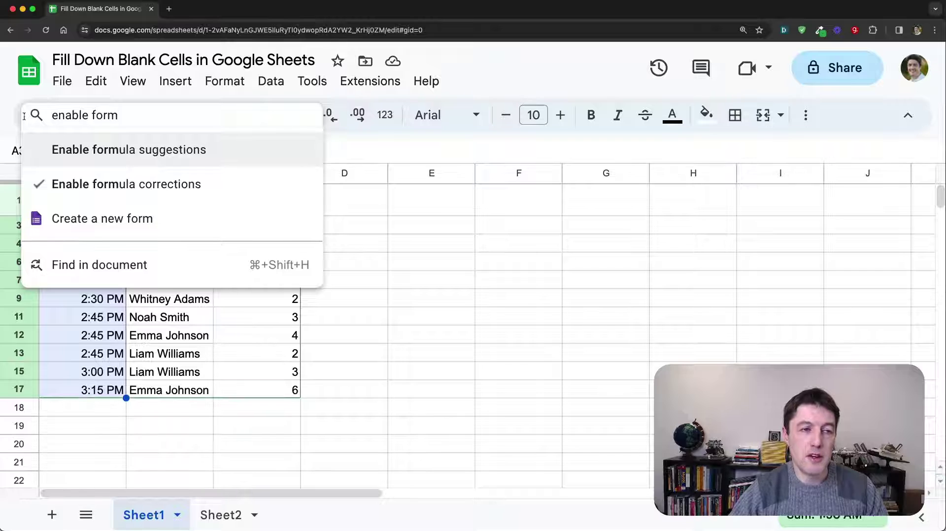
key(Escape)
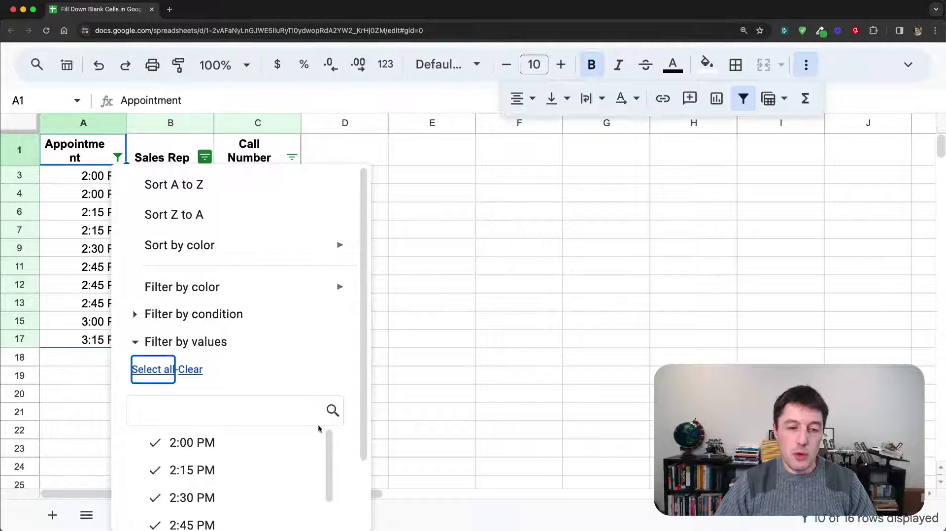
Step: Confirm the Appointment filter dialog with OK so all 16 rows reappear
scroll(325, 443, down, 3)
scroll(340, 433, down, 3)
scroll(340, 434, down, 2)
click(312, 502)
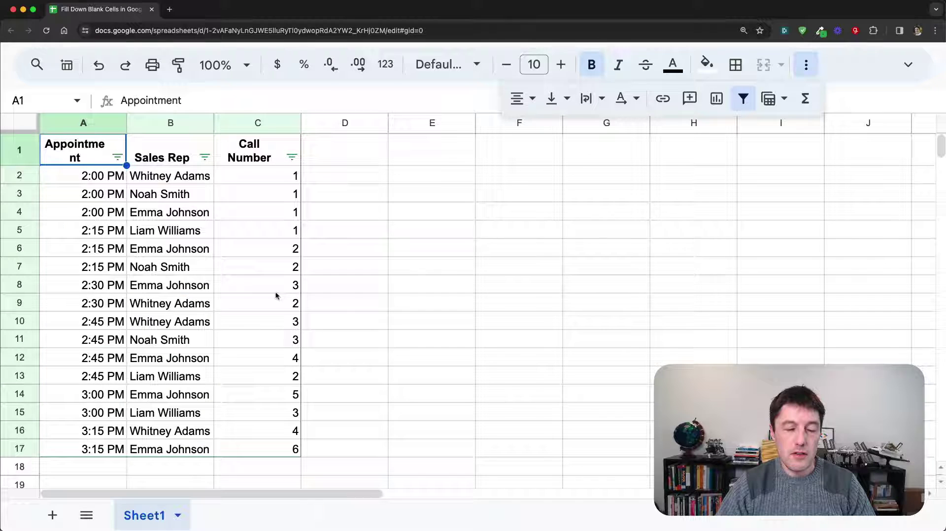
Step: Review the 2:00, 2:15 and 2:30 PM rows and select the times A2:A17
drag(100, 179, 259, 211)
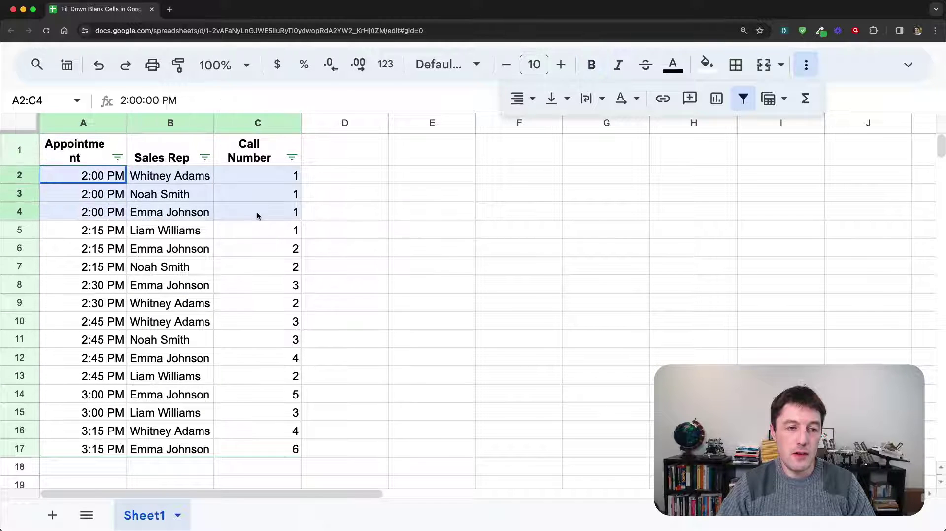
drag(93, 232, 308, 268)
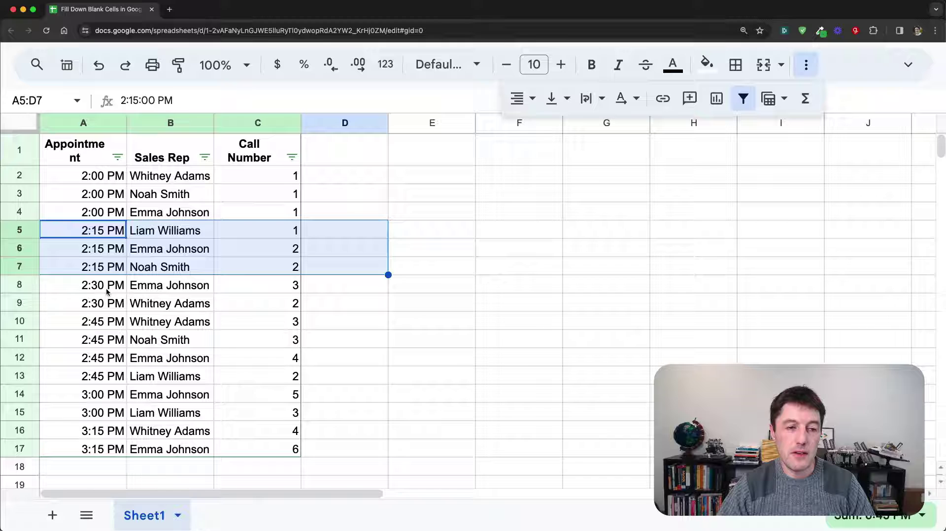
drag(97, 289, 237, 305)
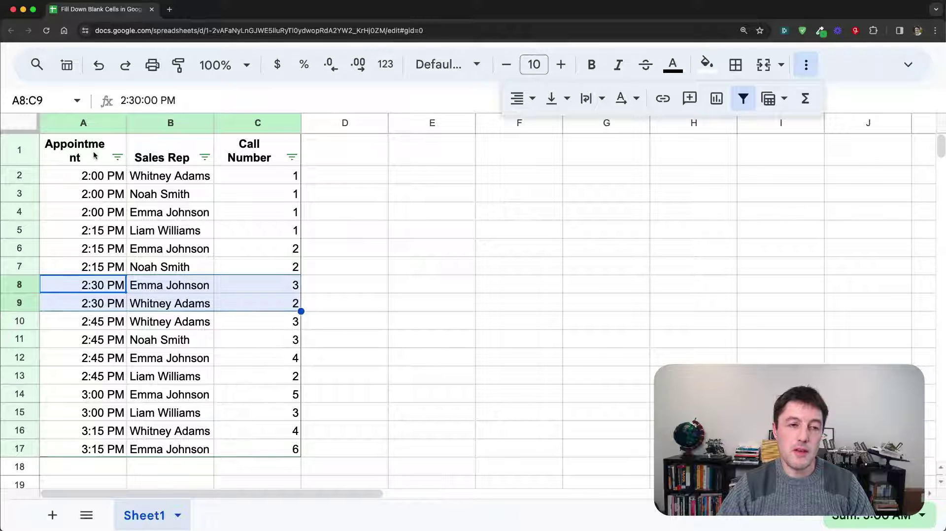
drag(95, 157, 118, 446)
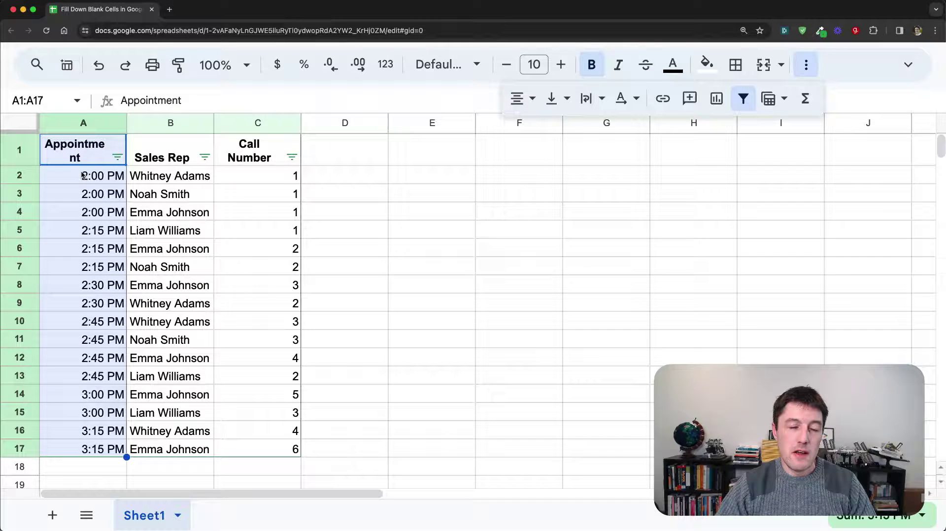
drag(83, 175, 106, 455)
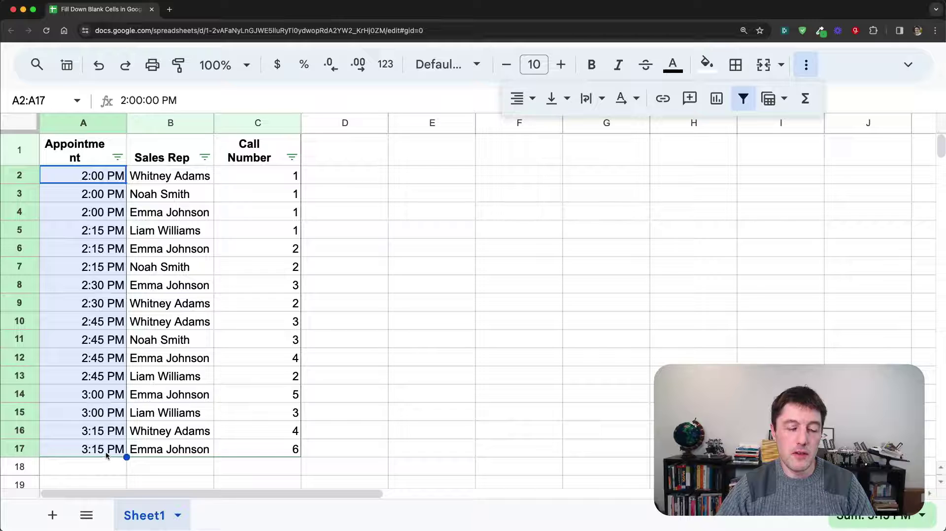
Step: Copy A2:A17 and paste it back as values only
right_click(106, 263)
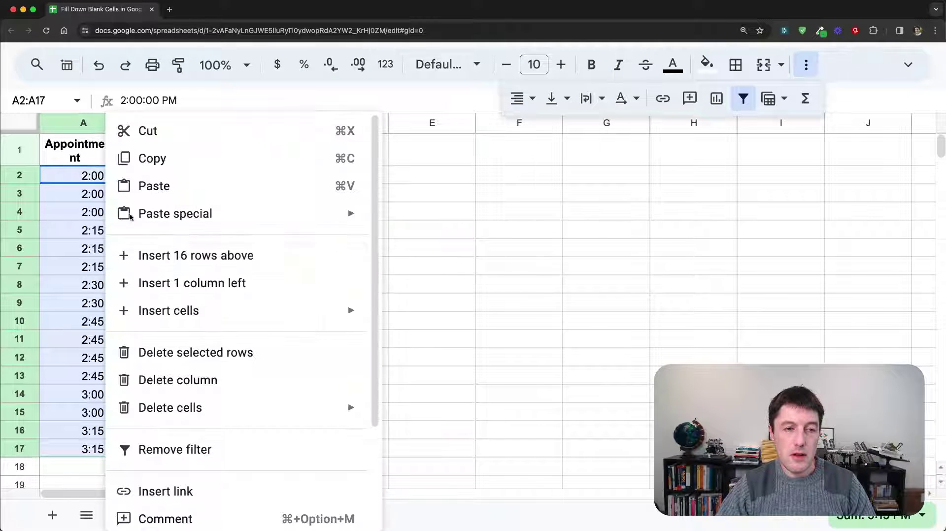
click(152, 158)
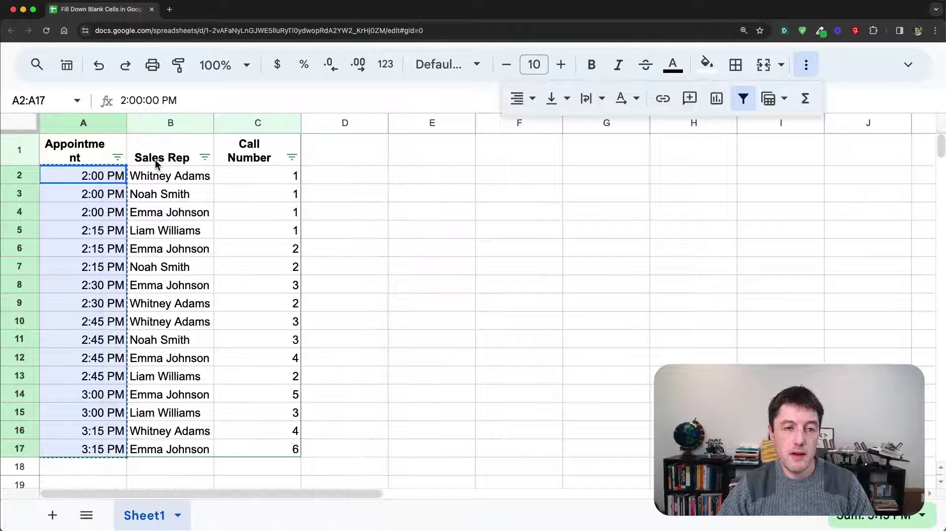
right_click(97, 214)
mouse_move(165, 213)
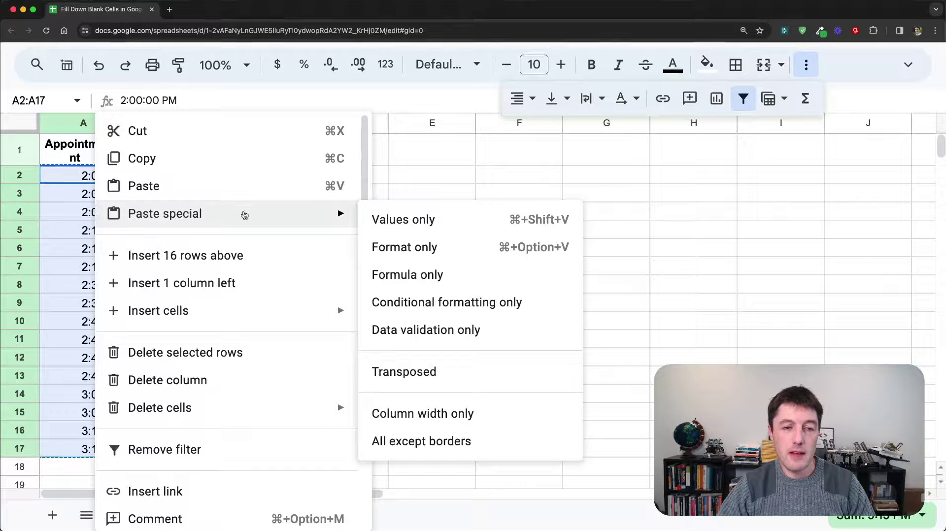
click(446, 223)
Step: Check cells A3, A4 and A6 and the column A times to confirm plain values
click(76, 195)
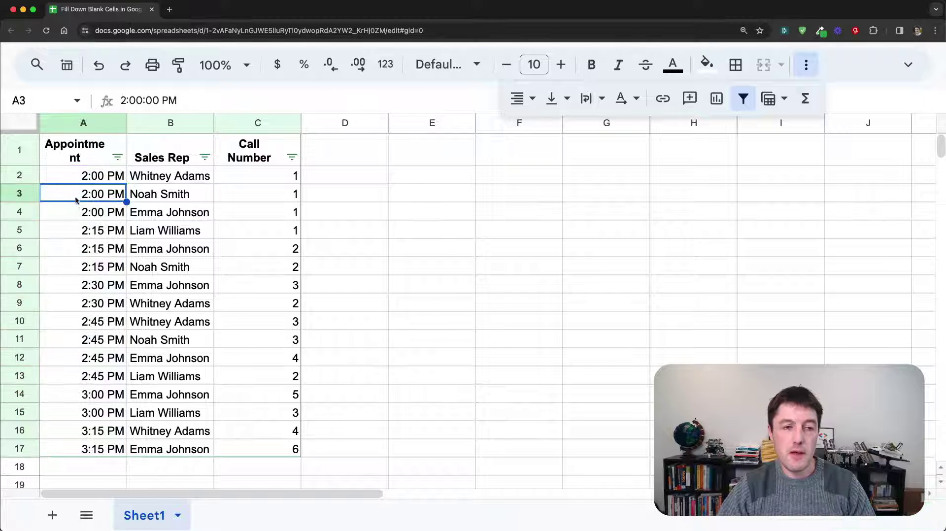
click(72, 219)
click(76, 248)
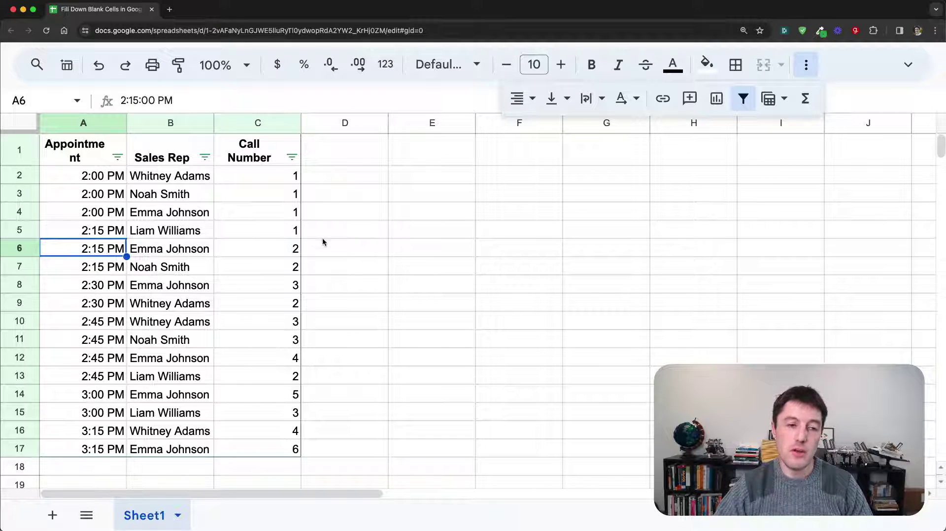
drag(96, 179, 94, 449)
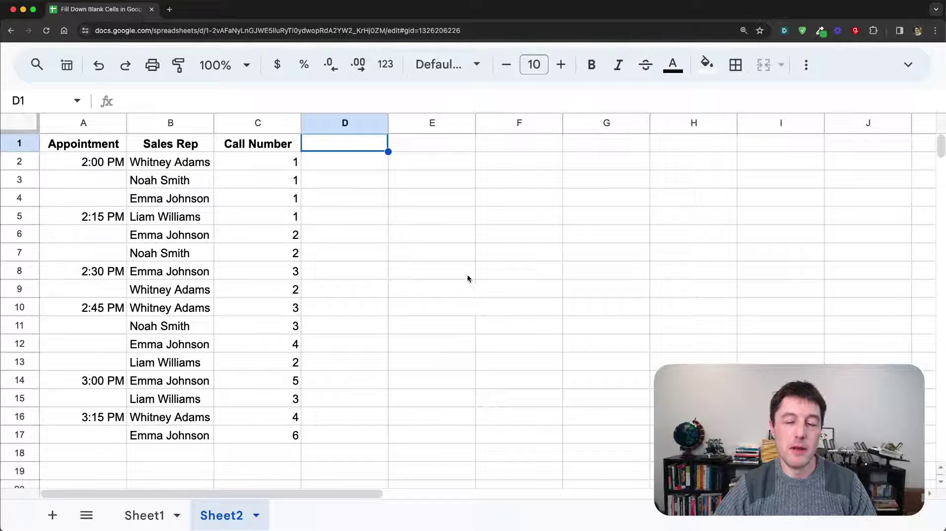
Step: Highlight D2:D17 and columns A:C on Sheet2, then view Sheet1's filled times in A2:A17
click(354, 162)
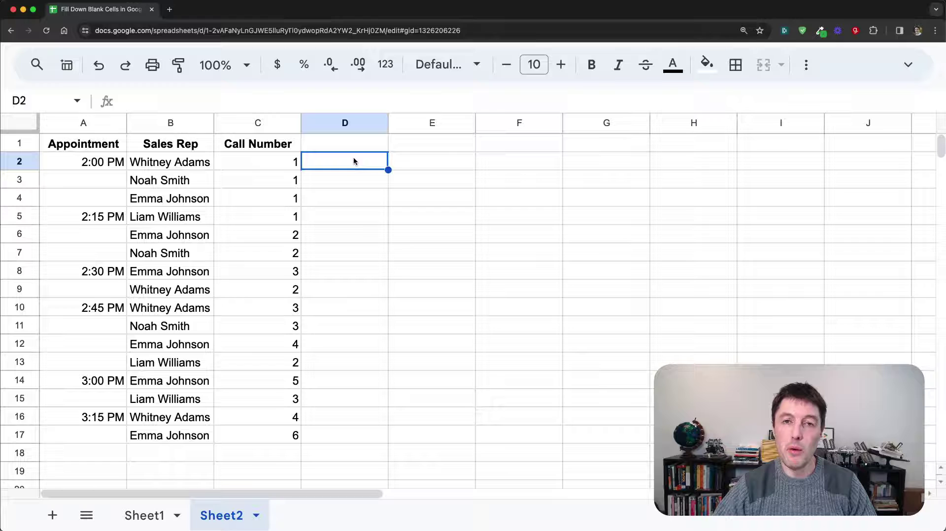
drag(353, 161, 349, 439)
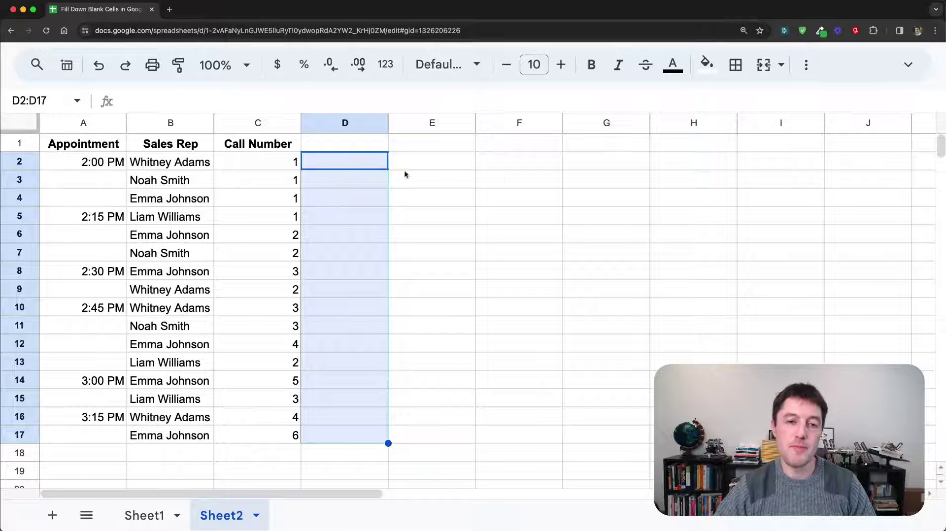
click(380, 164)
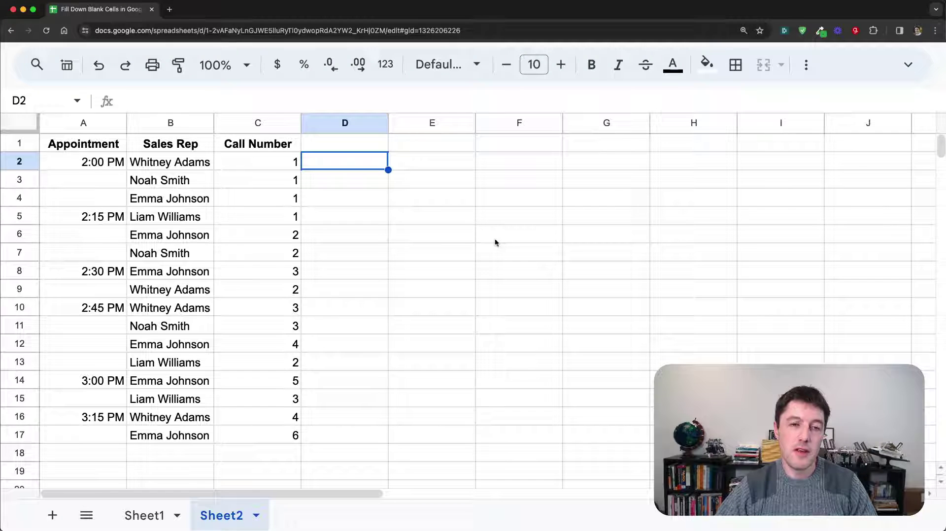
drag(73, 123, 241, 127)
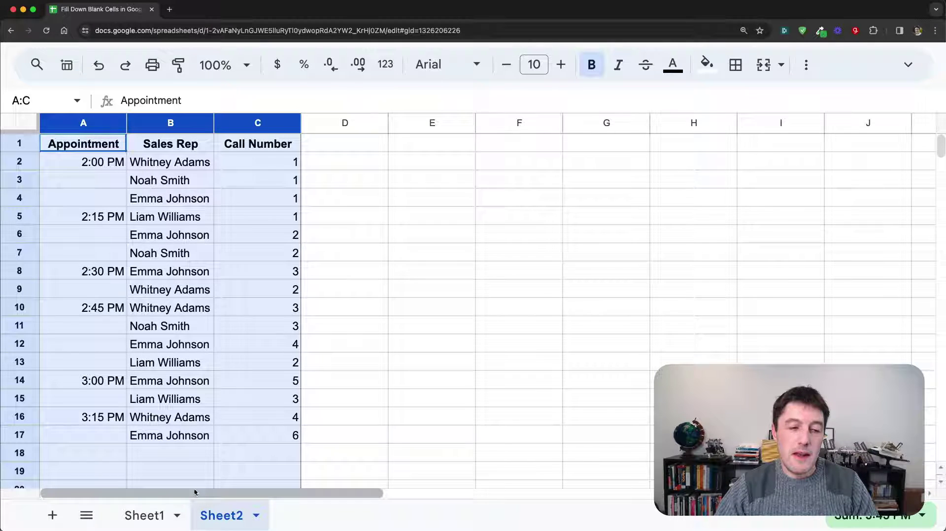
click(144, 516)
drag(110, 179, 113, 448)
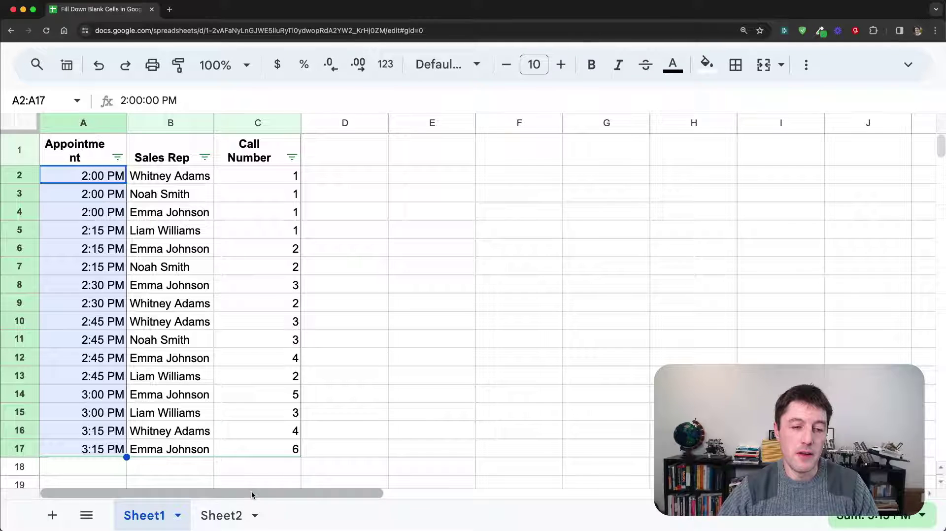
Step: On Sheet2, highlight D2:D17 and the empty cells below column A, then select D2
click(221, 515)
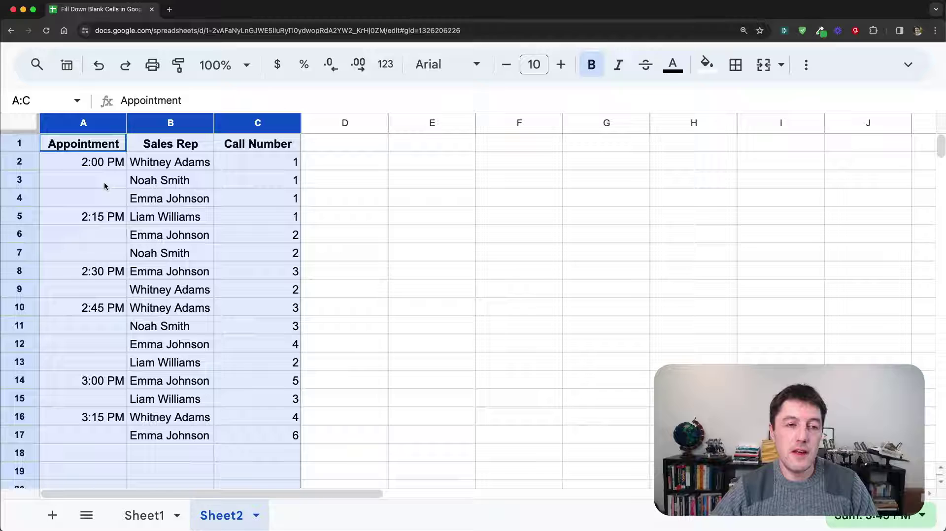
drag(346, 161, 347, 434)
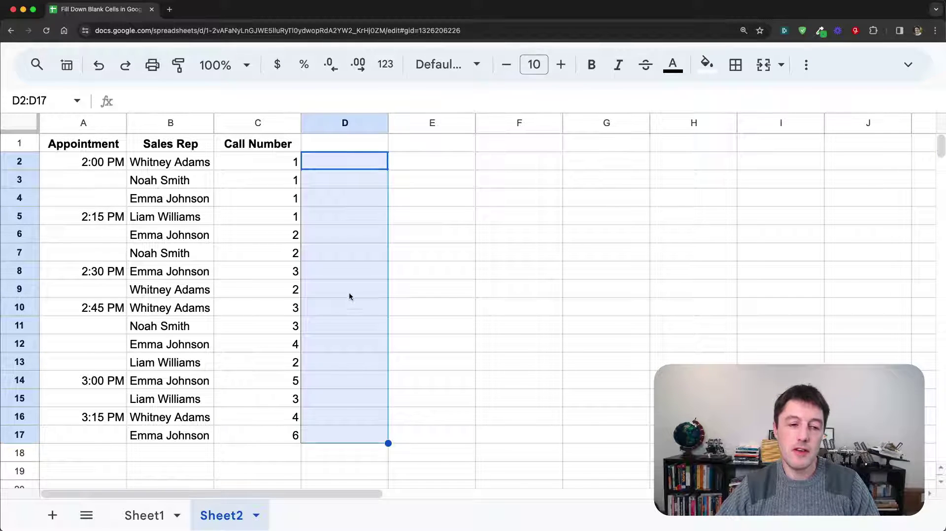
scroll(348, 300, down, 2)
scroll(320, 325, down, 3)
drag(107, 271, 111, 448)
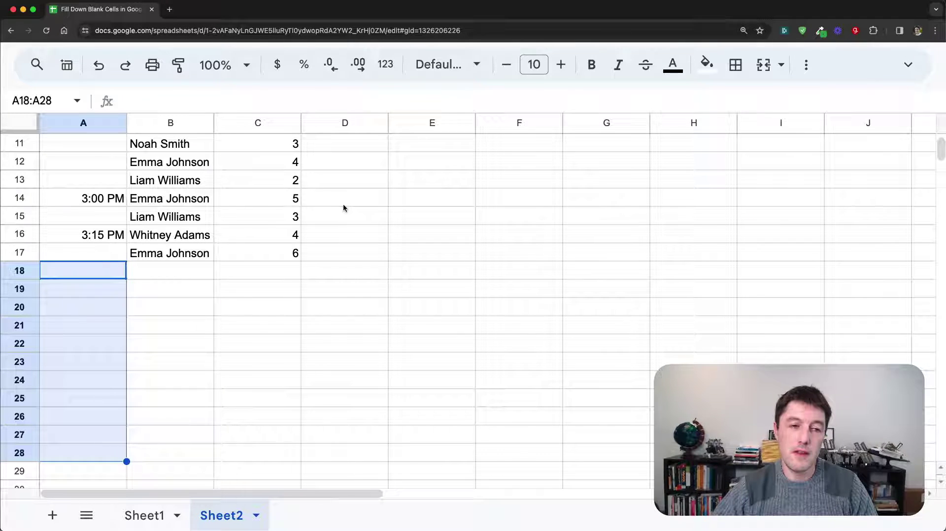
scroll(421, 244, up, 5)
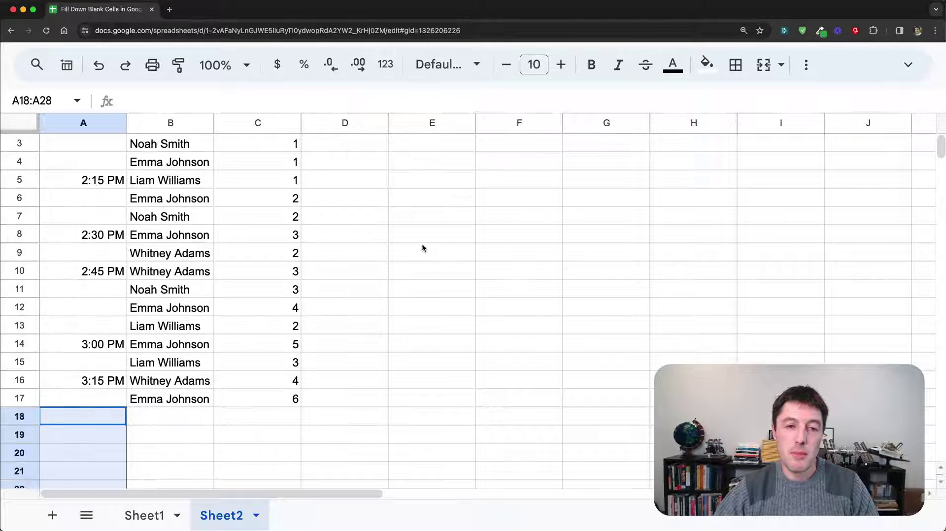
scroll(422, 243, up, 1)
click(375, 161)
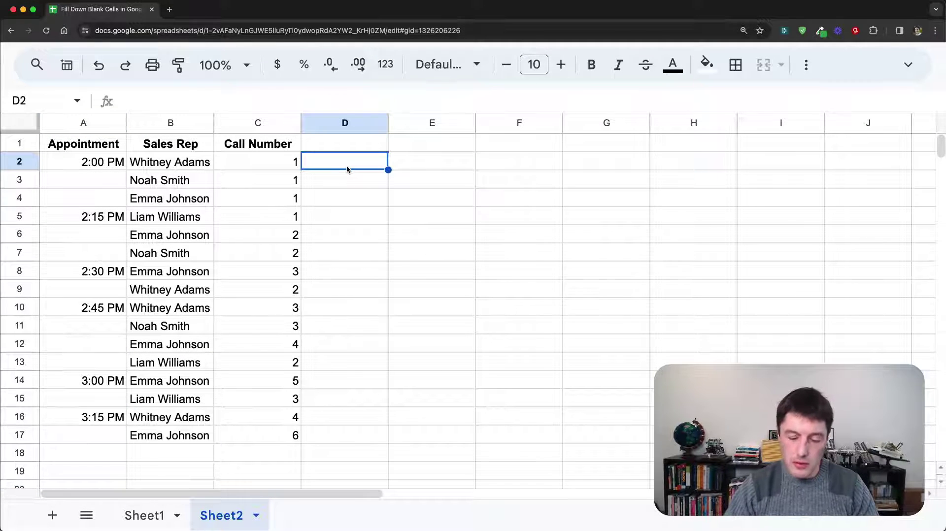
Step: Start a SCAN formula in D2 with A2 as the initial value and a column A range
text(=sca)
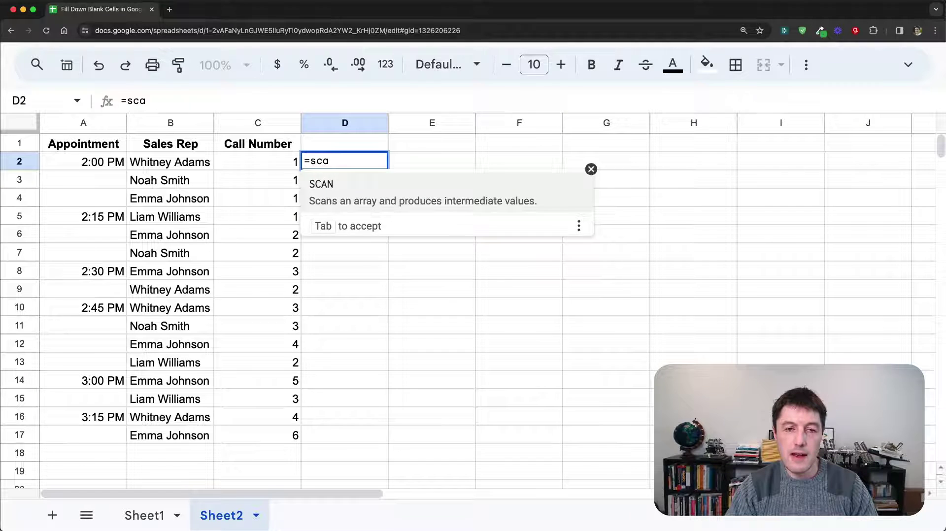
key(Tab)
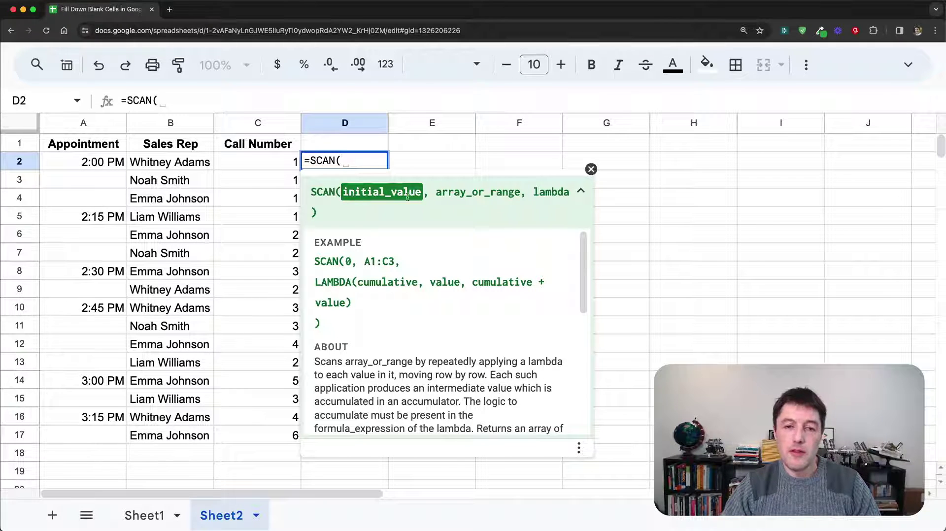
click(122, 165)
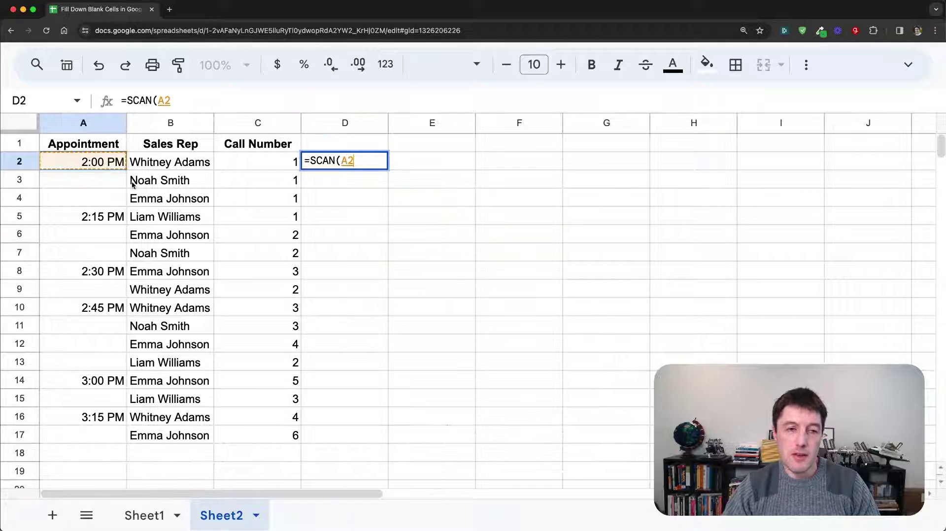
text(,)
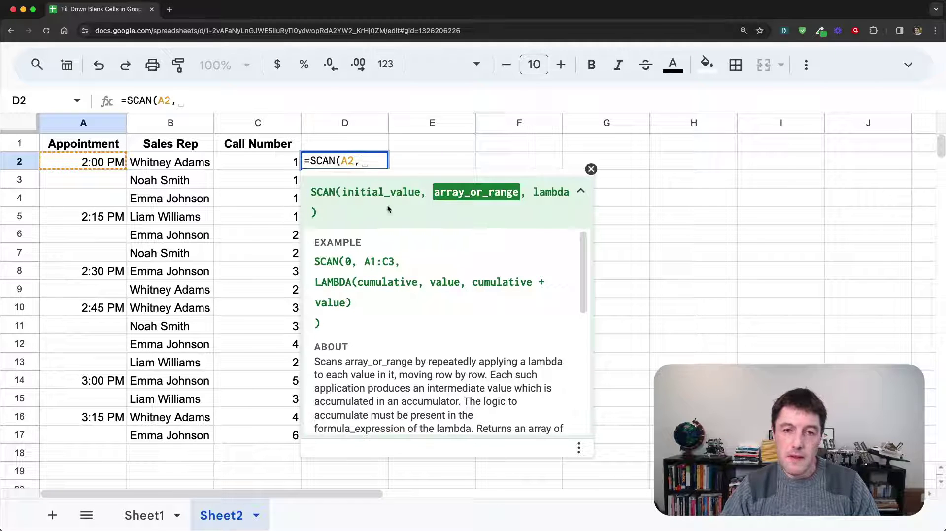
drag(74, 162, 70, 445)
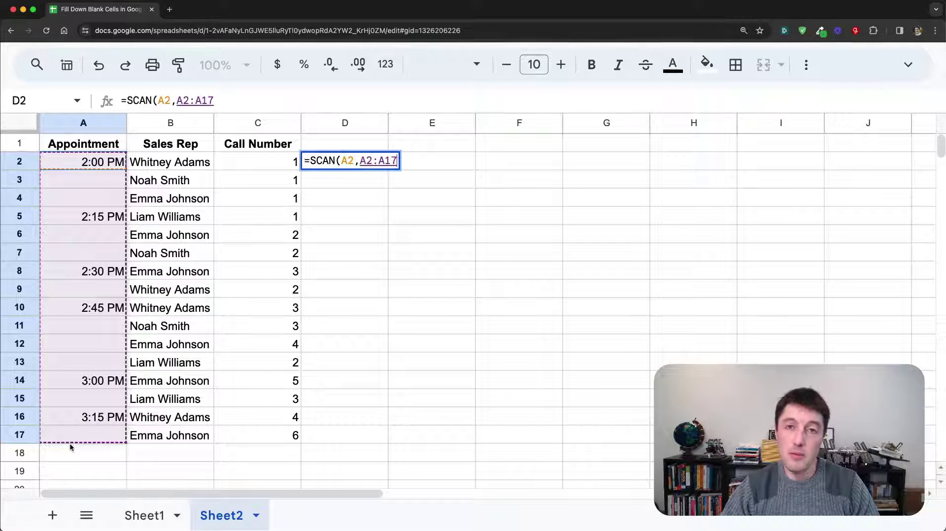
mouse_move(70, 442)
mouse_down()
mouse_move(66, 496)
mouse_move(84, 485)
mouse_up()
Step: Correct the SCAN range to A2:A17, add the next comma and dismiss the formula help
scroll(79, 345, up, 3)
scroll(80, 298, up, 6)
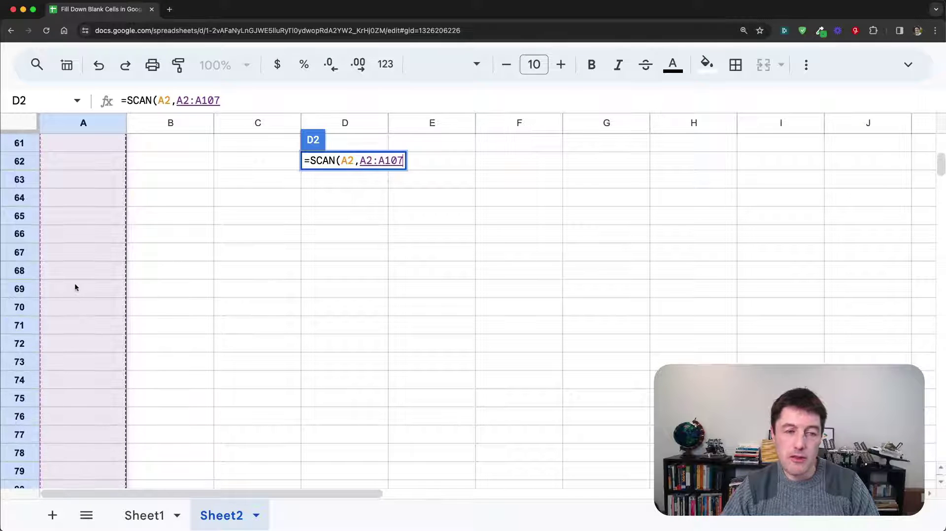
scroll(74, 282, up, 7)
scroll(74, 281, up, 10)
scroll(71, 276, up, 3)
scroll(69, 270, down, 3)
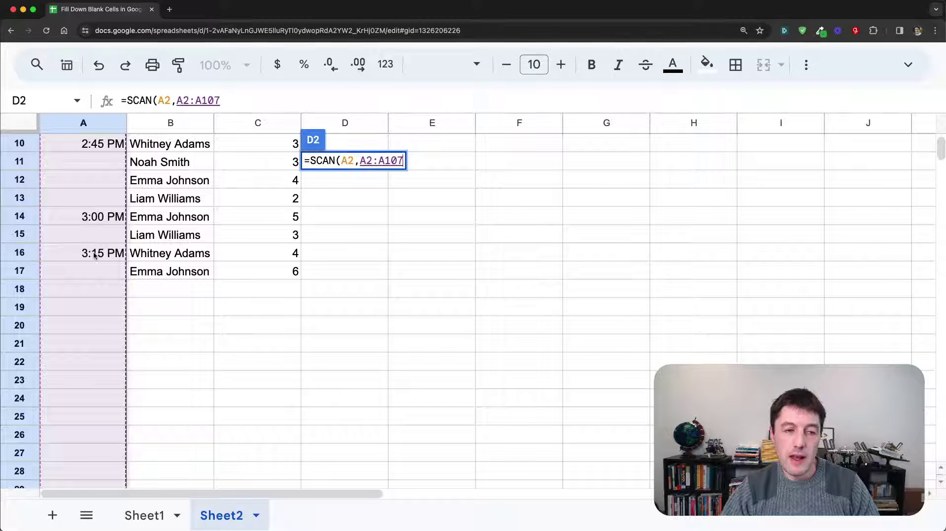
click(296, 107)
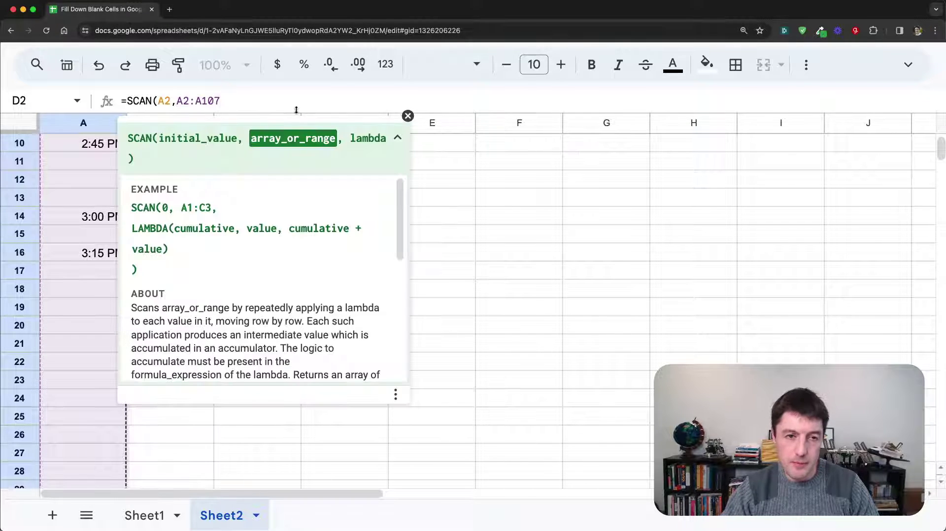
key(BackSpace)
key(BackSpace)
text(7)
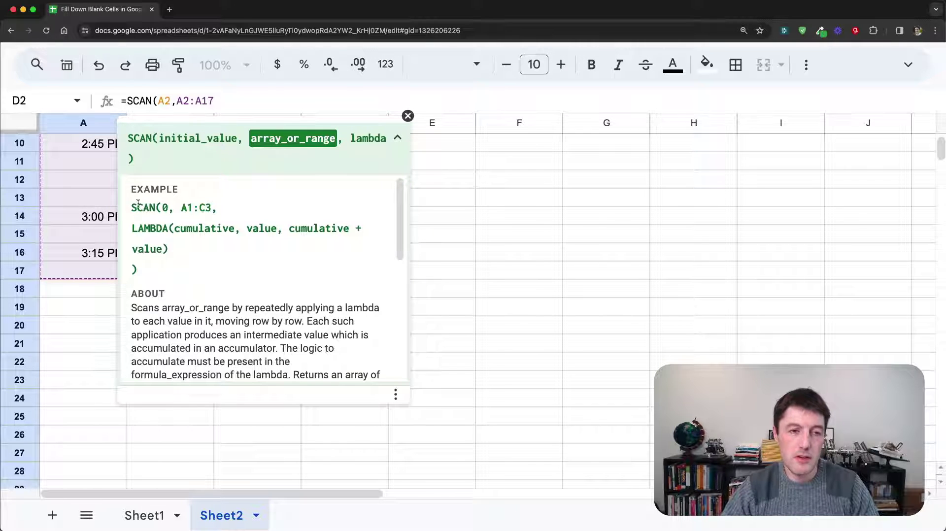
scroll(95, 196, up, 3)
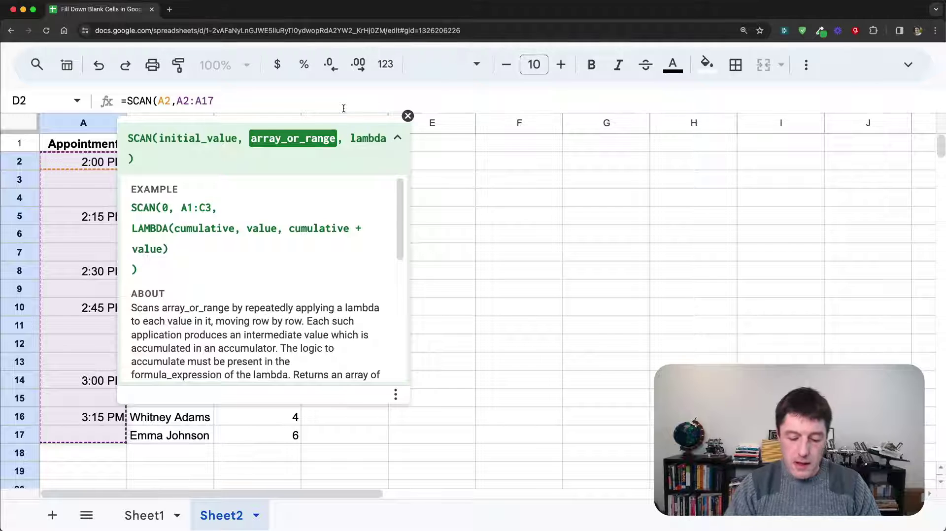
text(,)
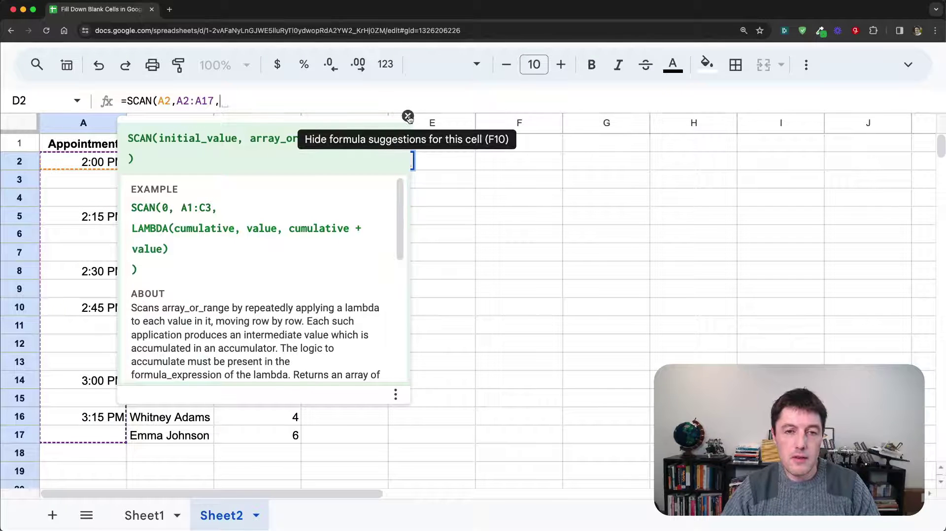
click(407, 116)
Step: Remove the stray space and insert LAMBDA( as SCAN's third argument
key(BackSpace)
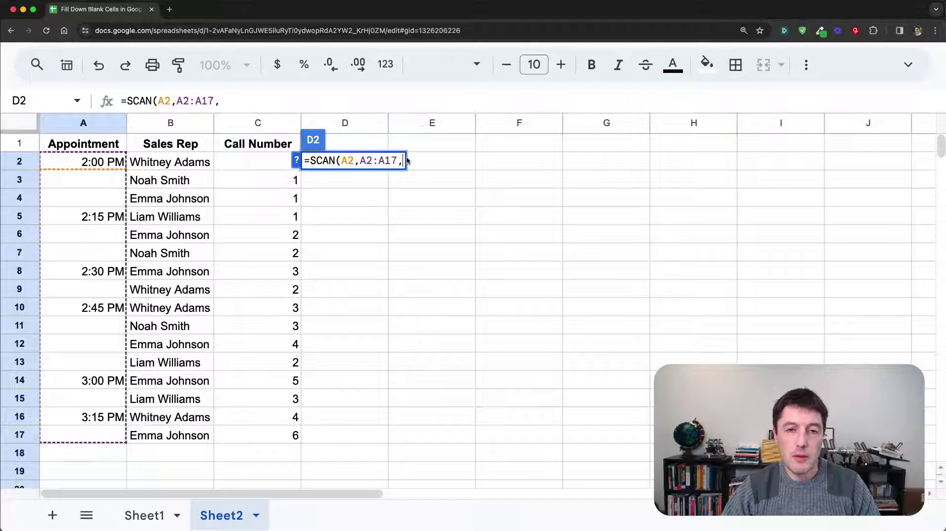
text(lam)
key(Tab)
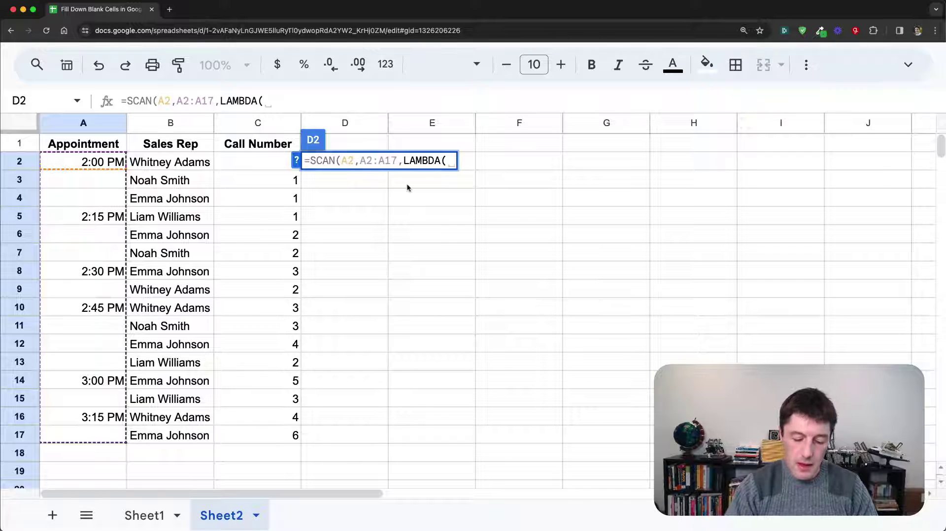
Step: Review the SCAN help example's cumulative and value lambda arguments
click(297, 161)
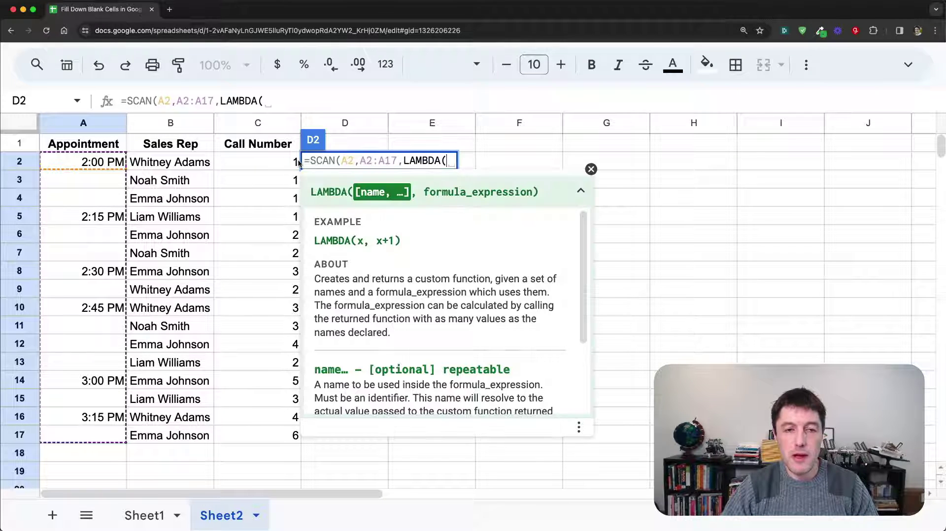
scroll(444, 250, down, 3)
scroll(448, 240, up, 3)
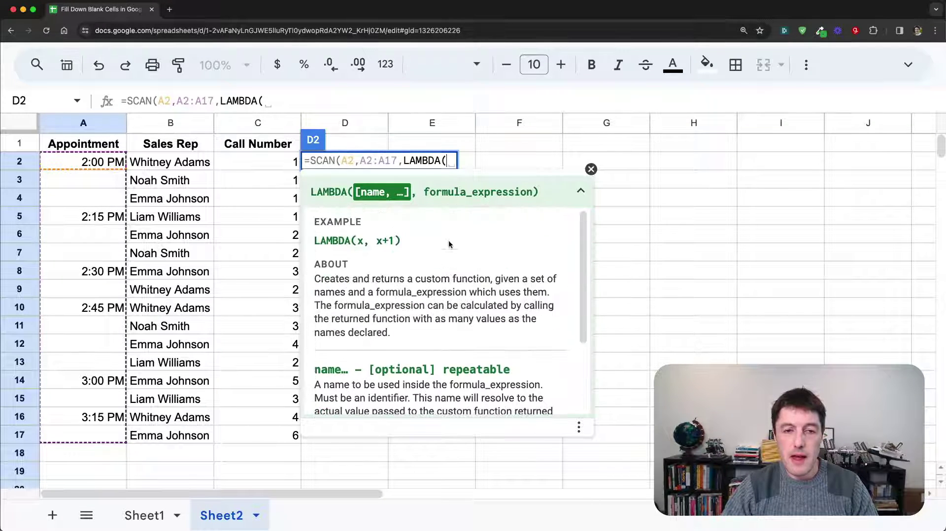
click(399, 161)
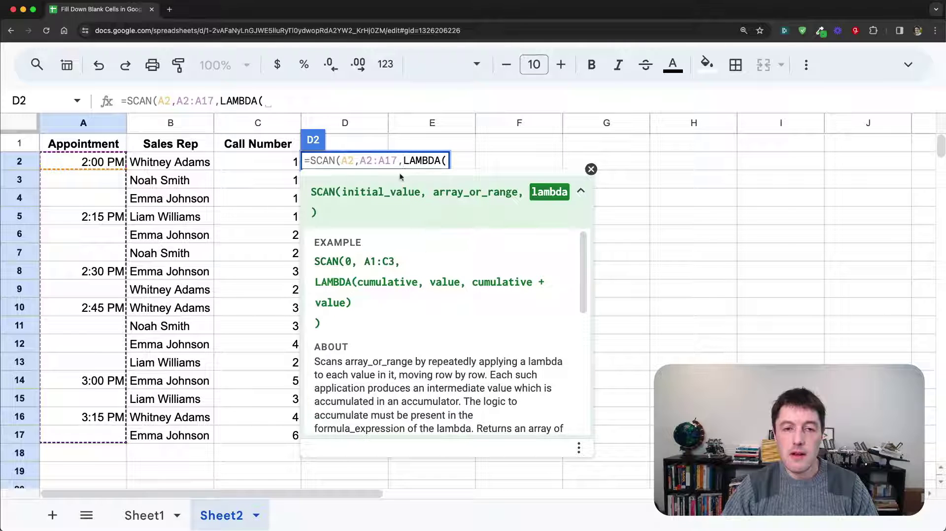
double_click(396, 282)
double_click(445, 282)
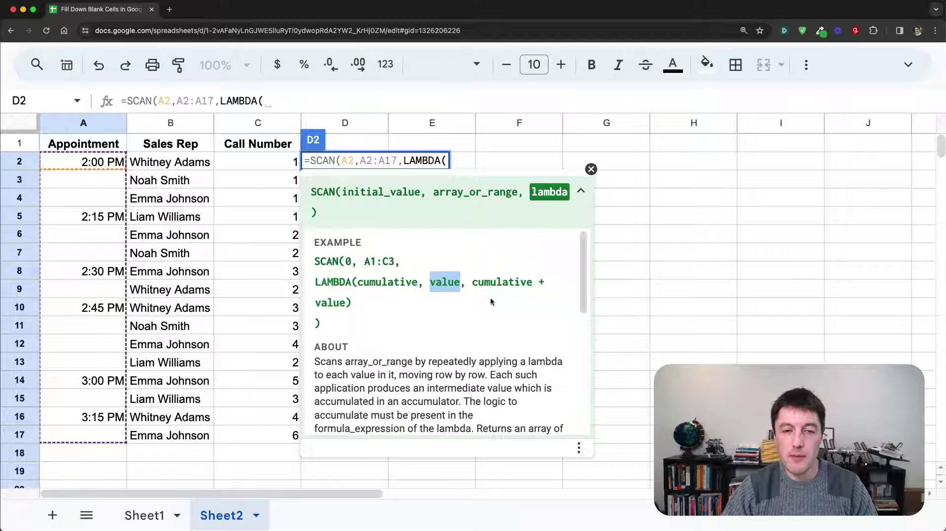
click(446, 161)
Step: Write the LAMBDA as a,c,IF(ISBLANK(c),a,c) and close the IF
text(a)
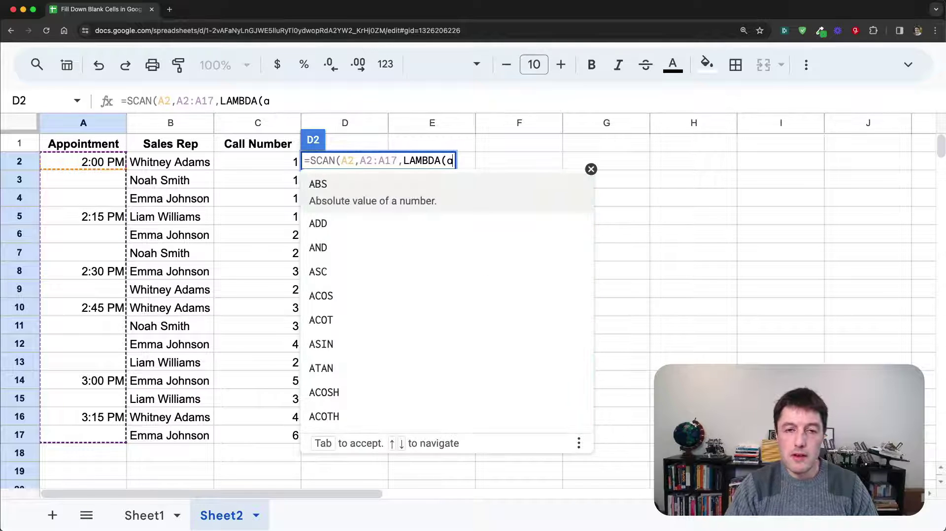
text(,c)
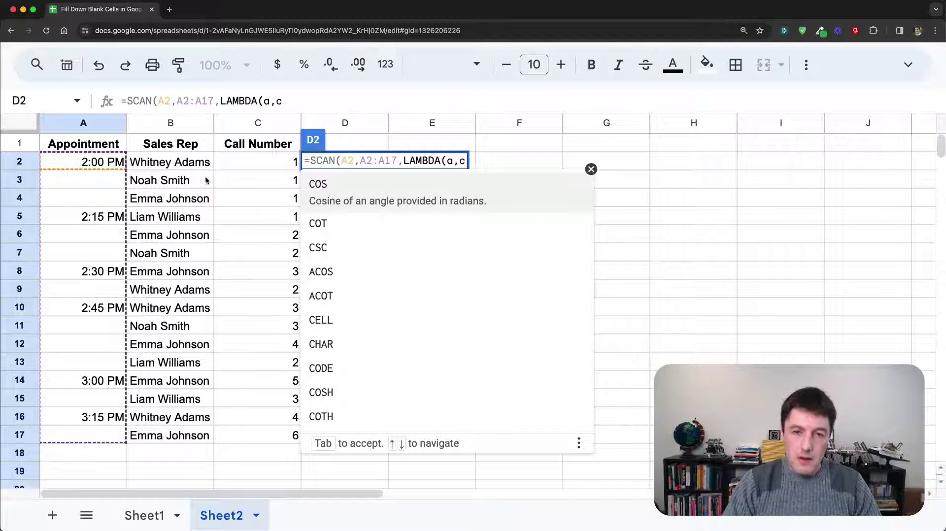
text(,IF()
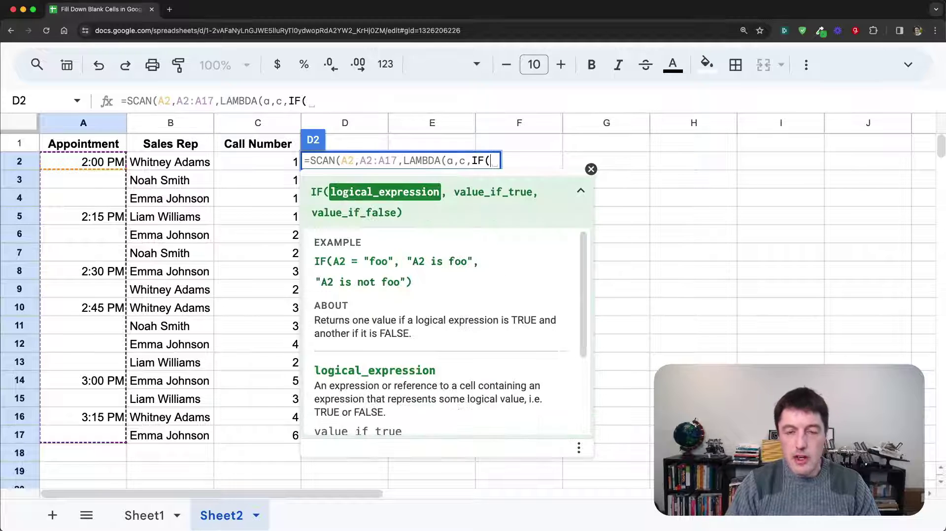
text(ISBLA)
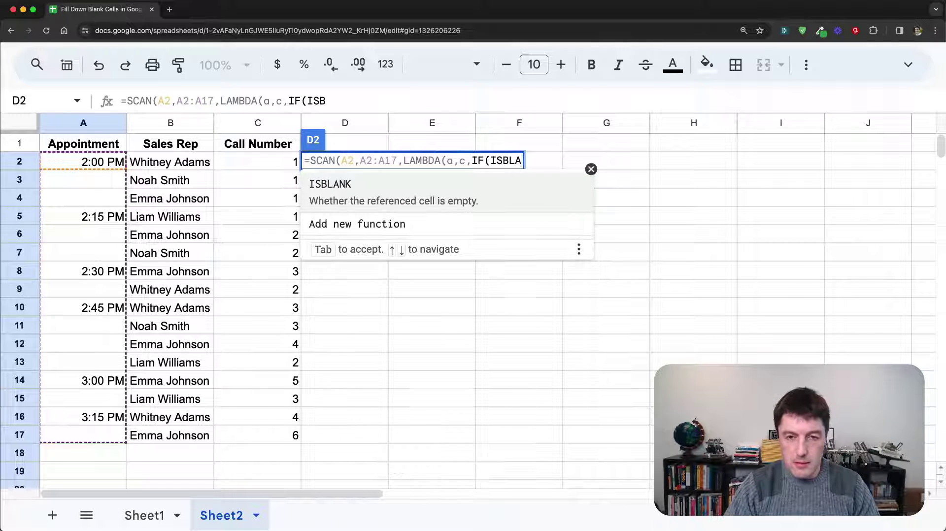
text(NK(c)
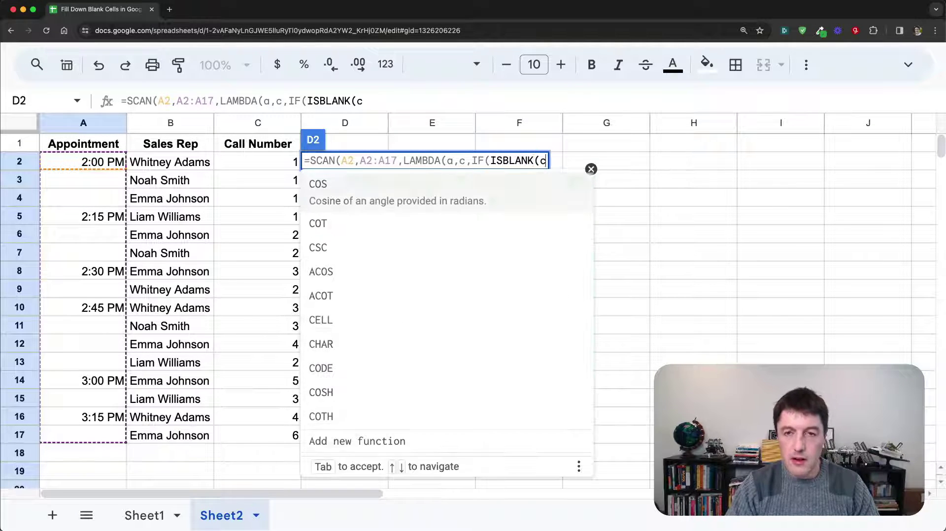
text(),)
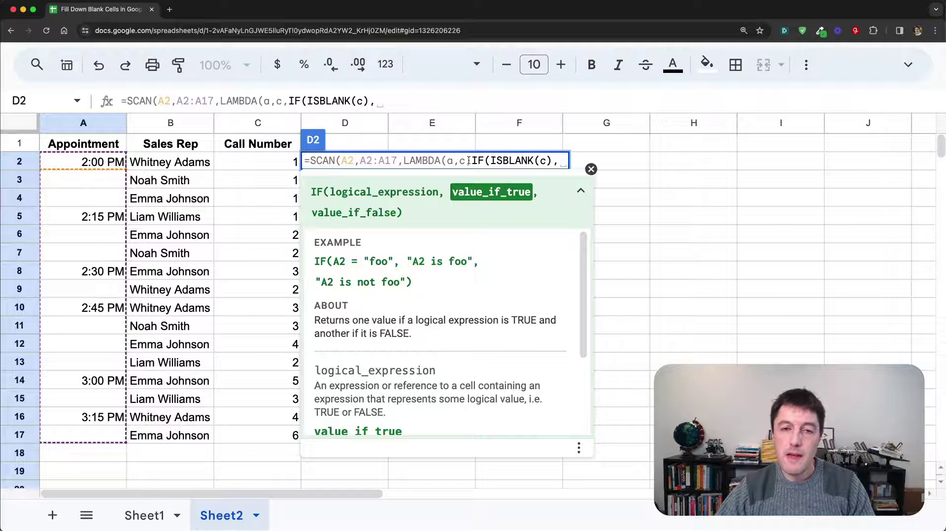
text(a)
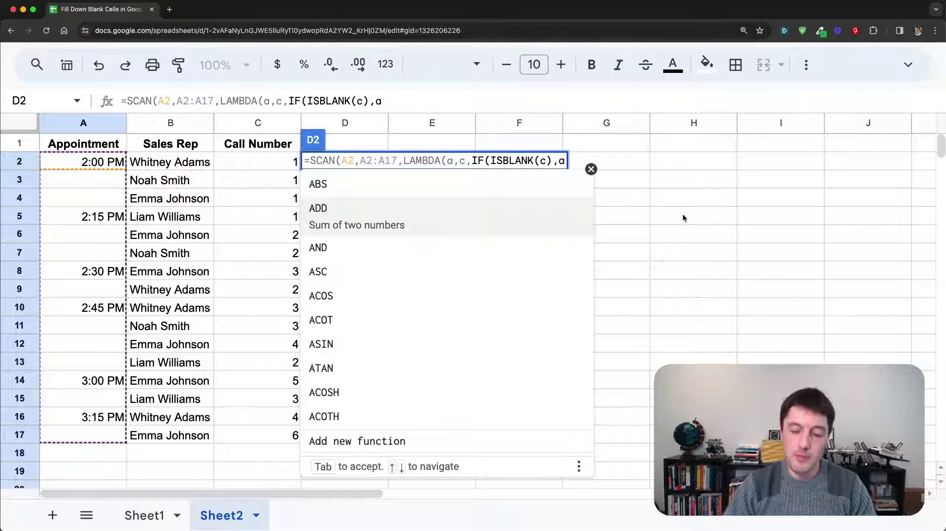
text(,c)
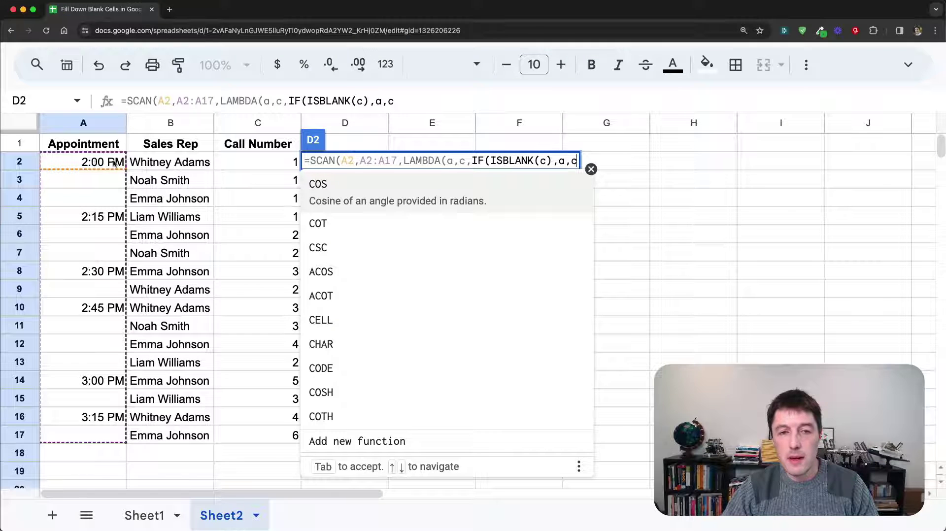
click(561, 162)
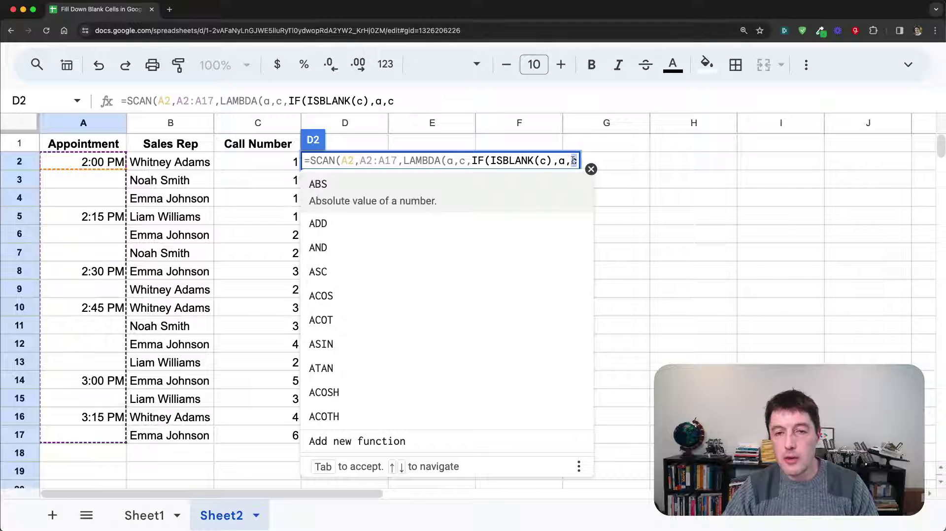
double_click(573, 161)
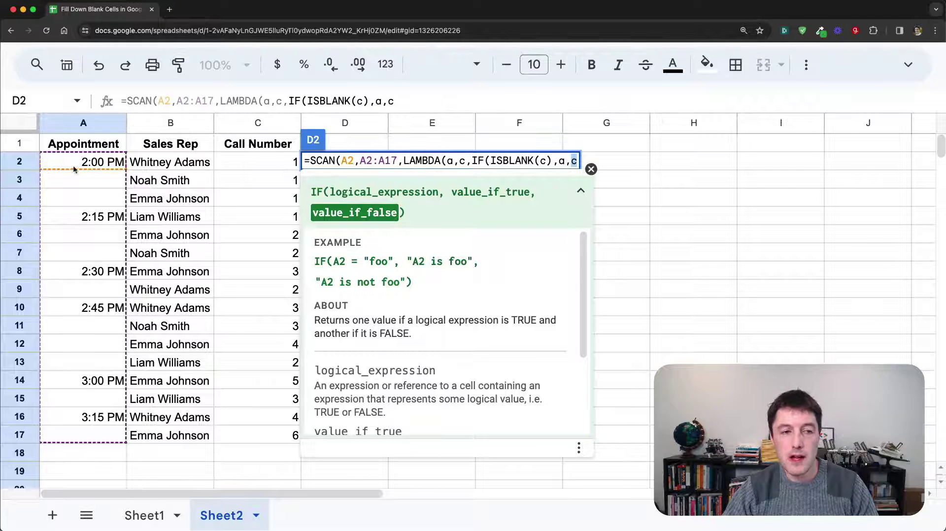
key(Right)
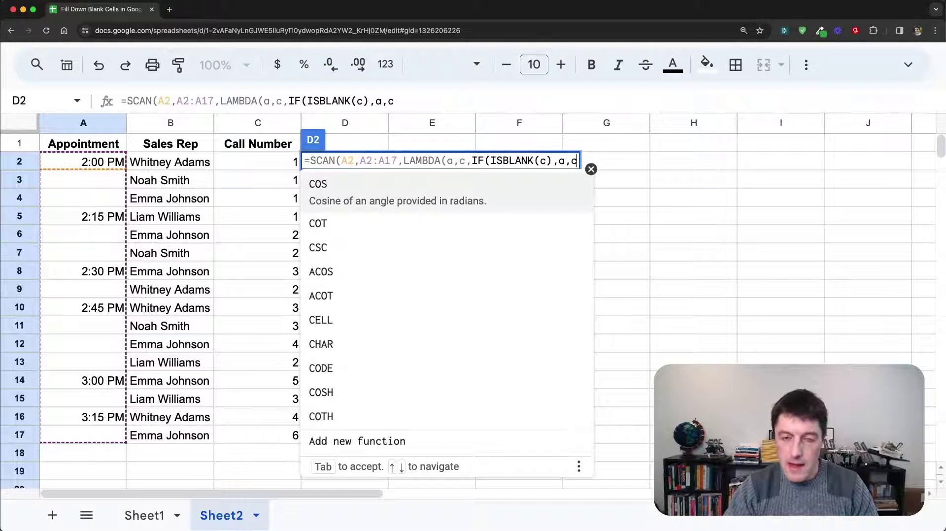
text())
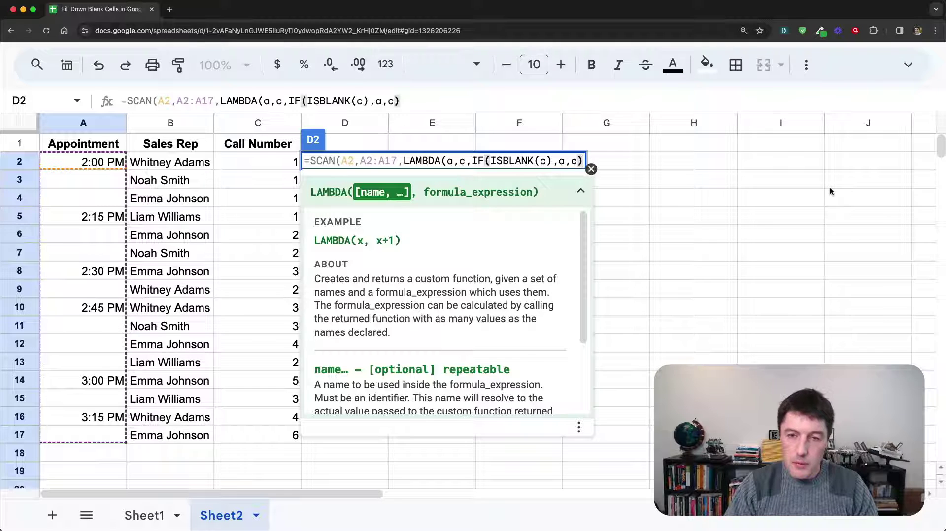
Step: Close and commit the SCAN formula, then reopen D2 to highlight the a accumulator
text())
key(Return)
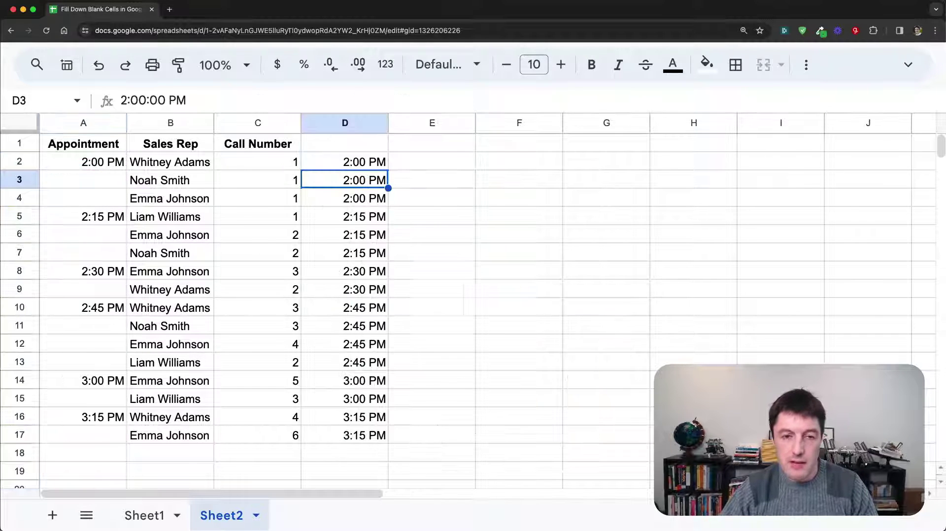
key(Up)
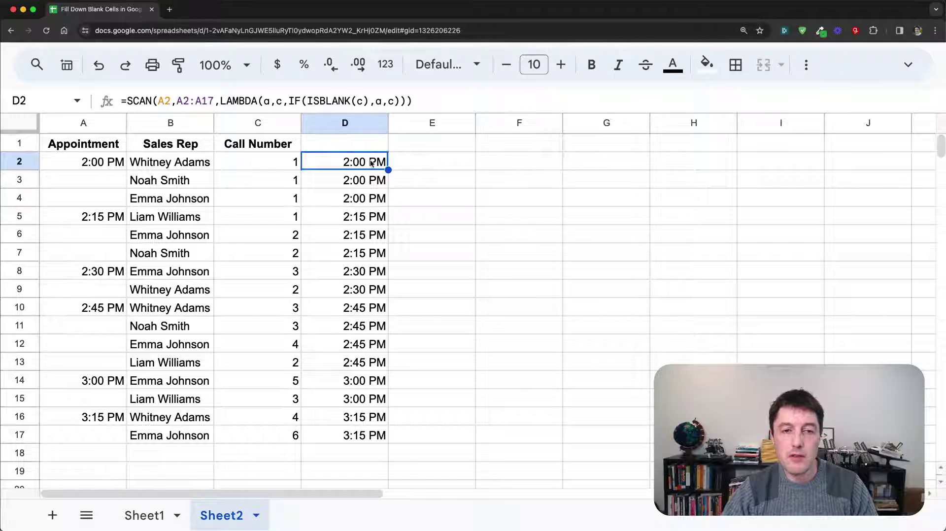
key(Return)
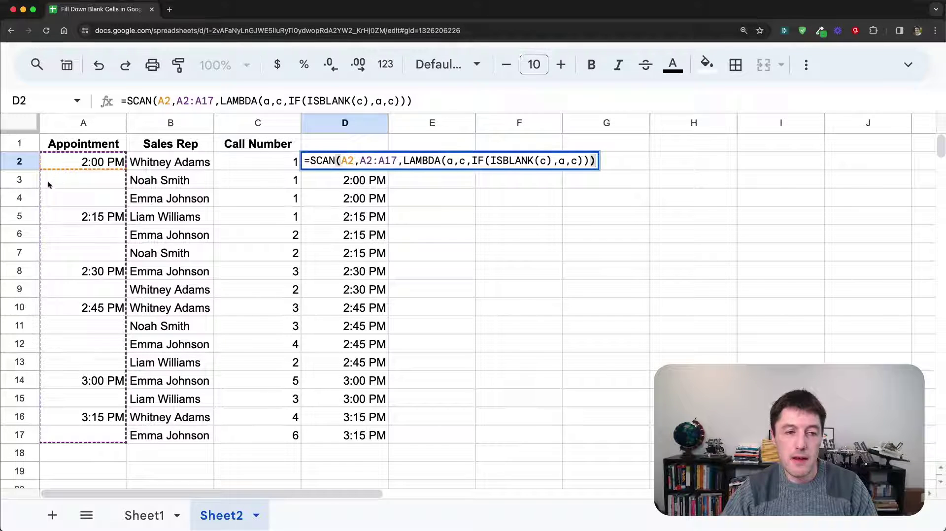
double_click(560, 161)
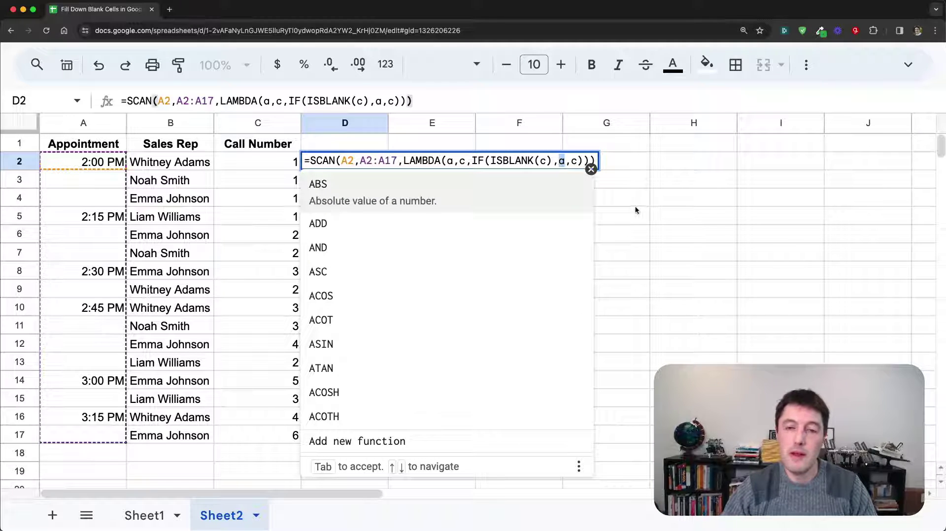
Step: Add a bold, wrapped 'Updated Appointment' header in D1 and create a filter on the table
key(shift+Return)
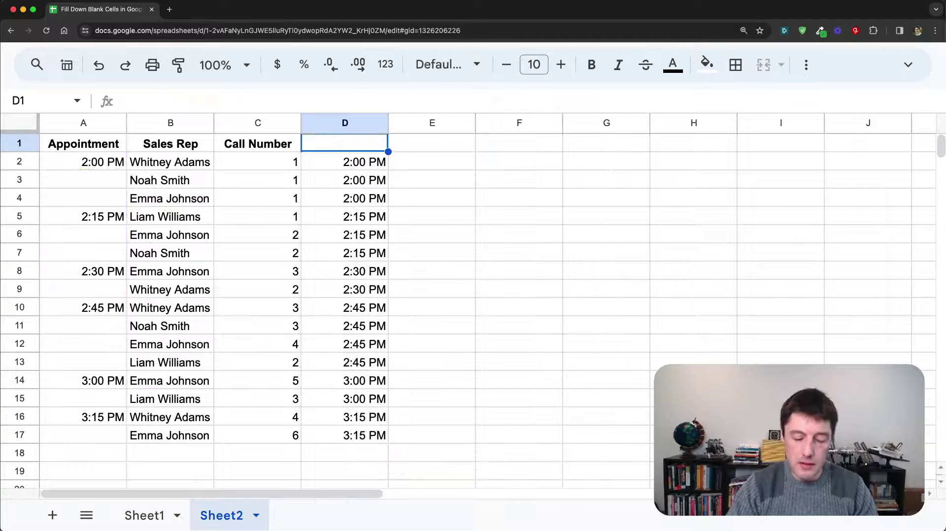
text(Updated )
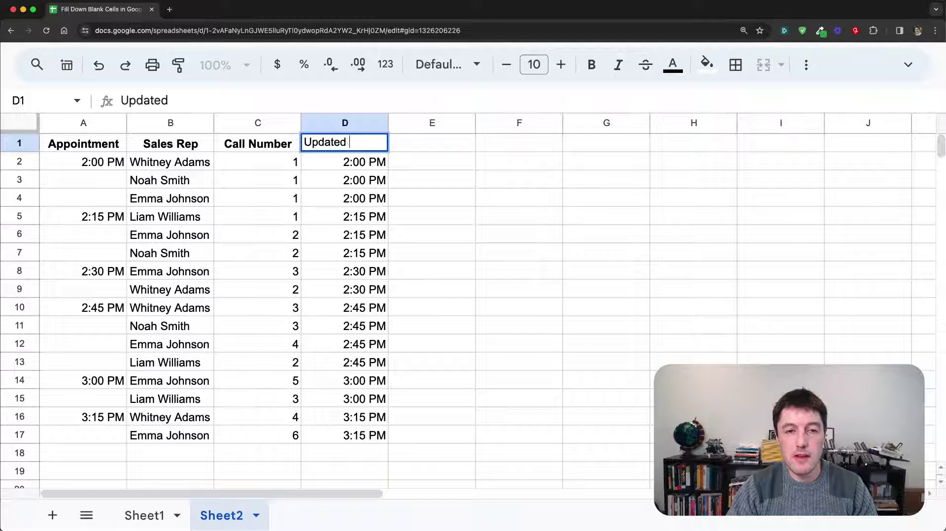
text(Appointment)
key(Return)
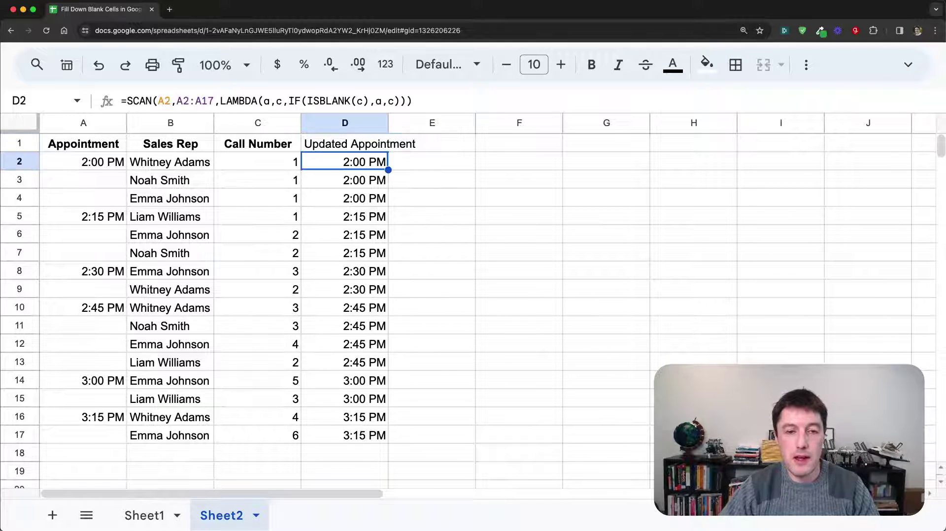
key(Up)
key(ctrl+b)
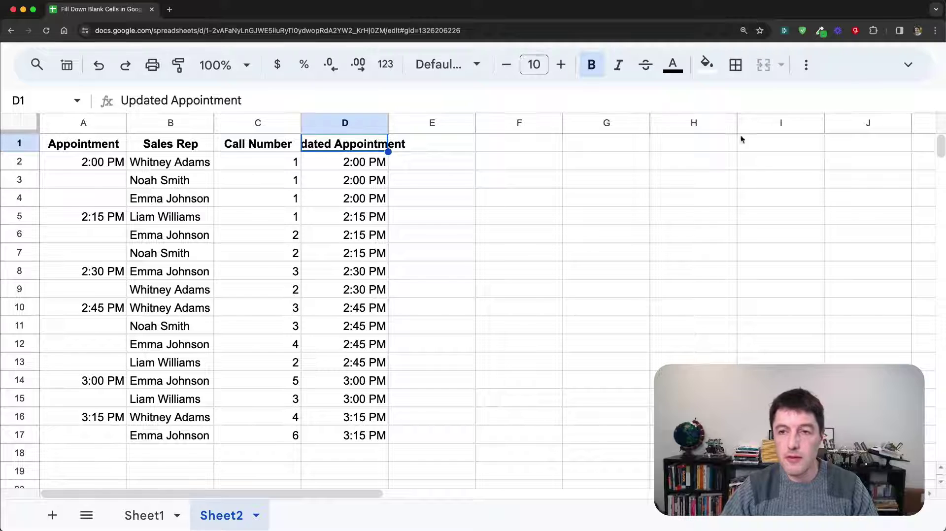
click(806, 65)
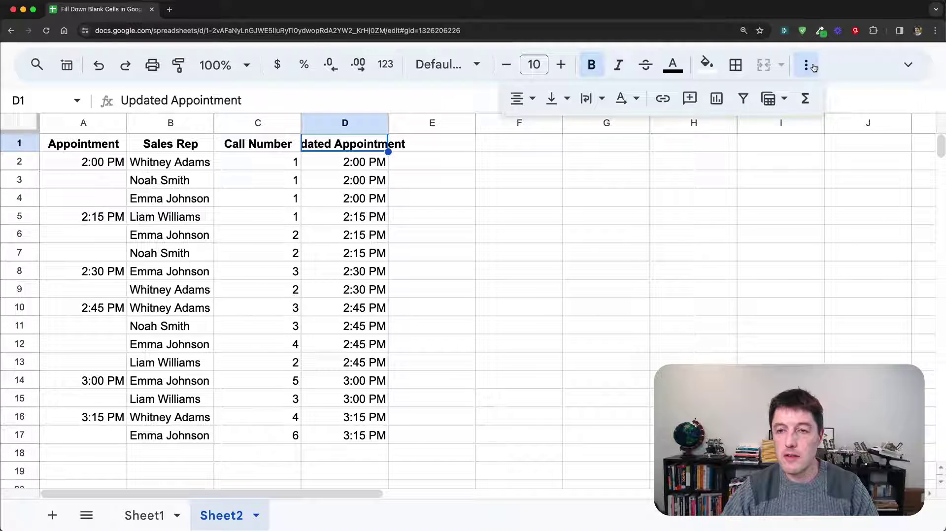
click(602, 99)
click(619, 131)
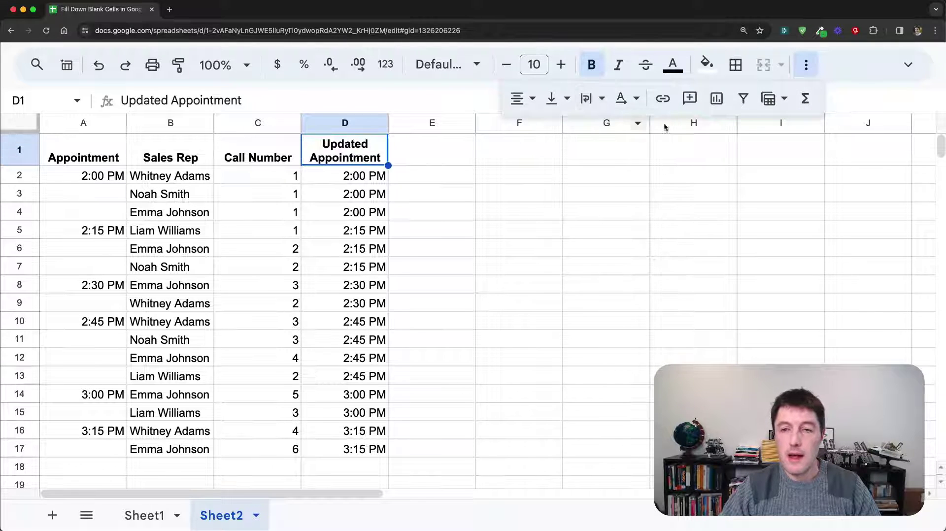
click(742, 100)
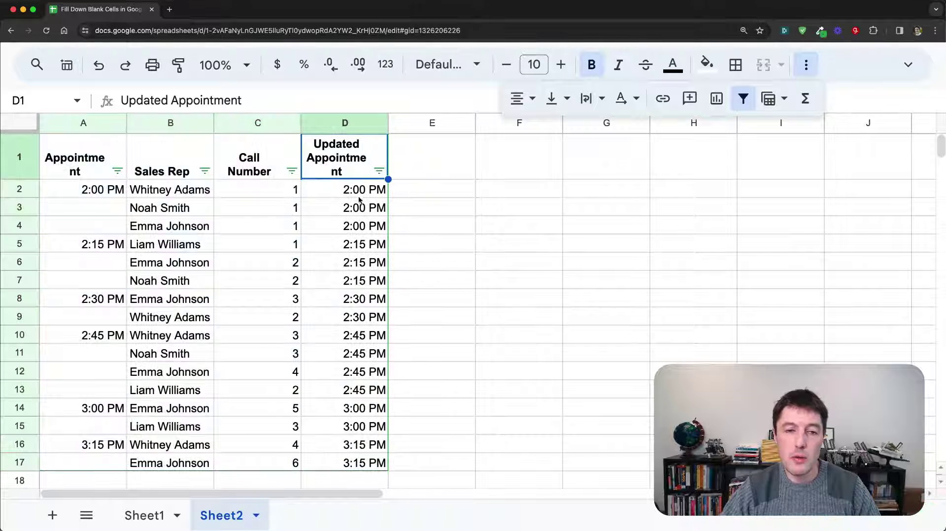
Step: Copy D2:D17 and extend the SCAN range in D2 to A2:A30
drag(360, 194, 363, 464)
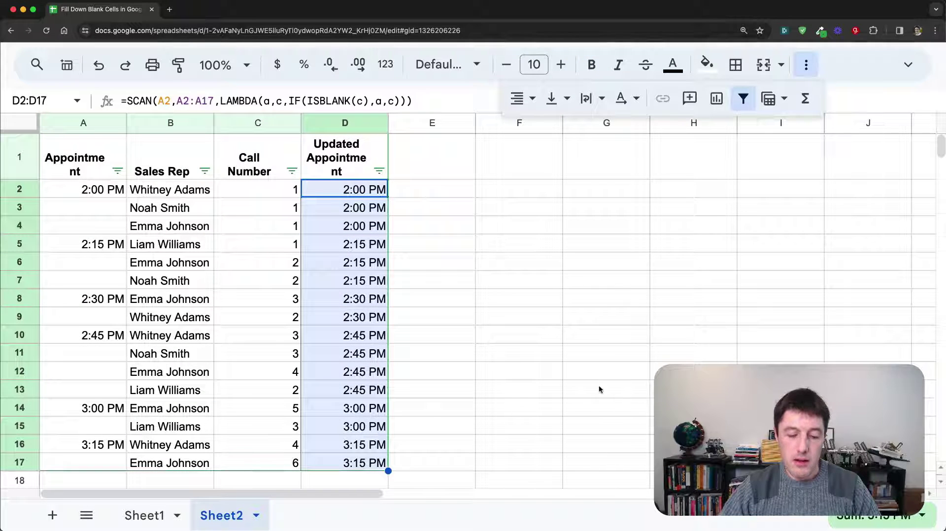
key(ctrl+c)
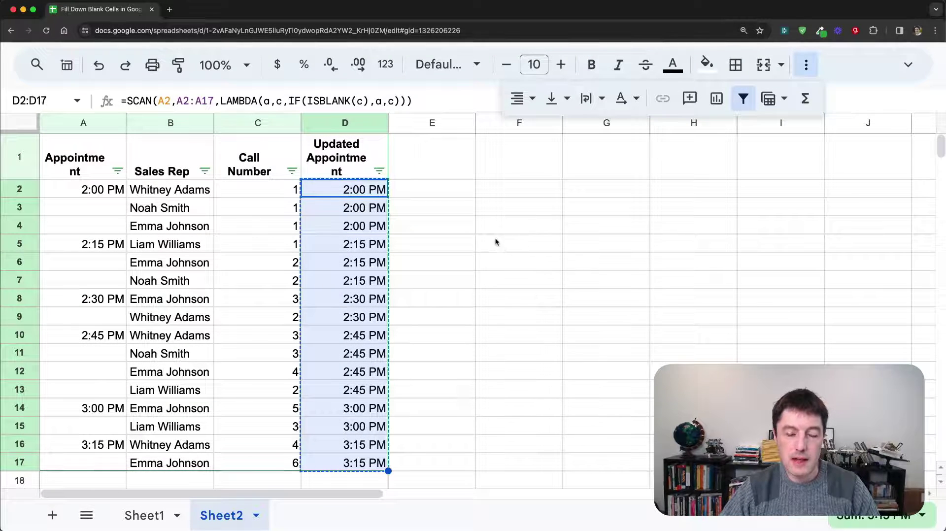
click(384, 194)
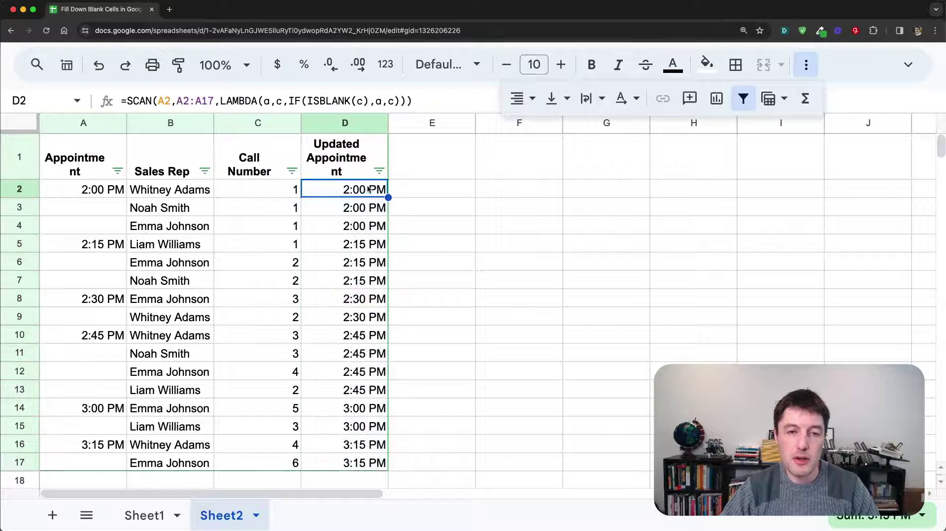
click(215, 100)
key(BackSpace)
key(BackSpace)
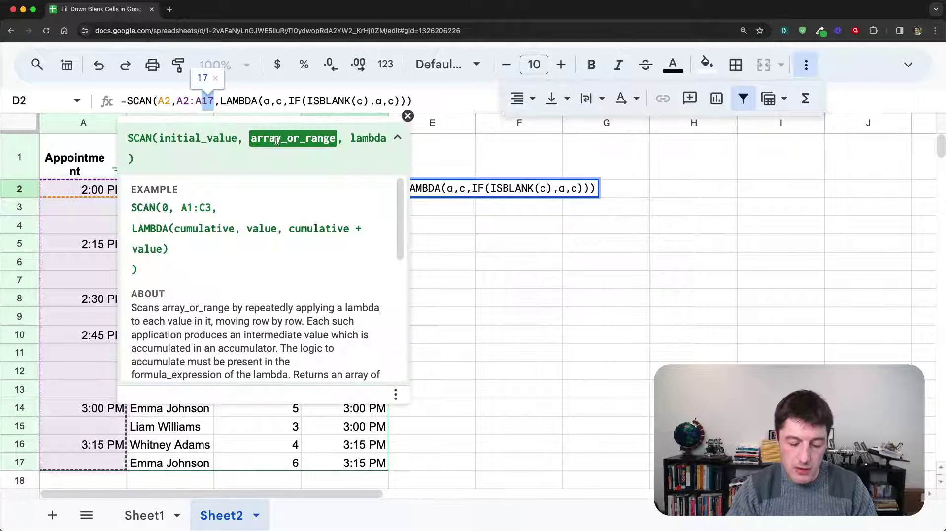
text(30)
key(Return)
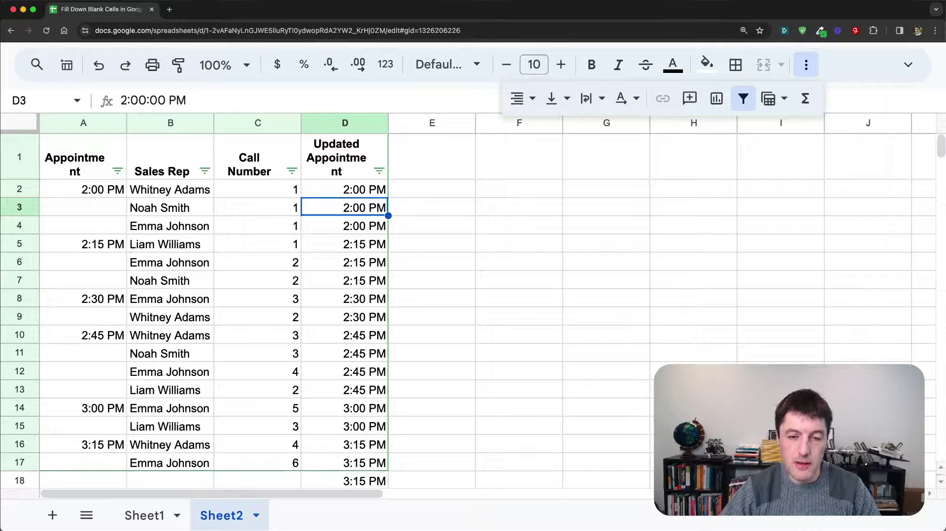
Step: Test the extended formula by entering 4:00 PM in A18
scroll(476, 298, down, 5)
scroll(476, 302, down, 2)
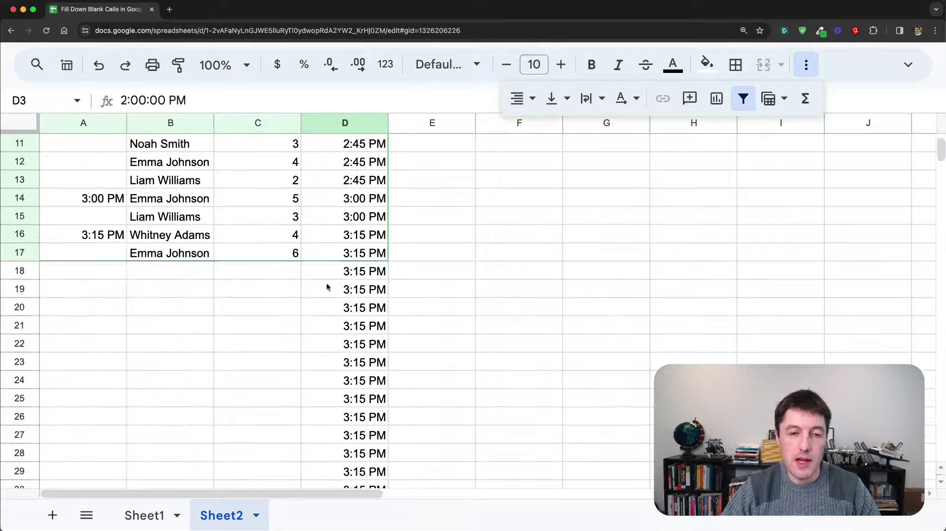
drag(345, 270, 345, 425)
scroll(525, 363, down, 2)
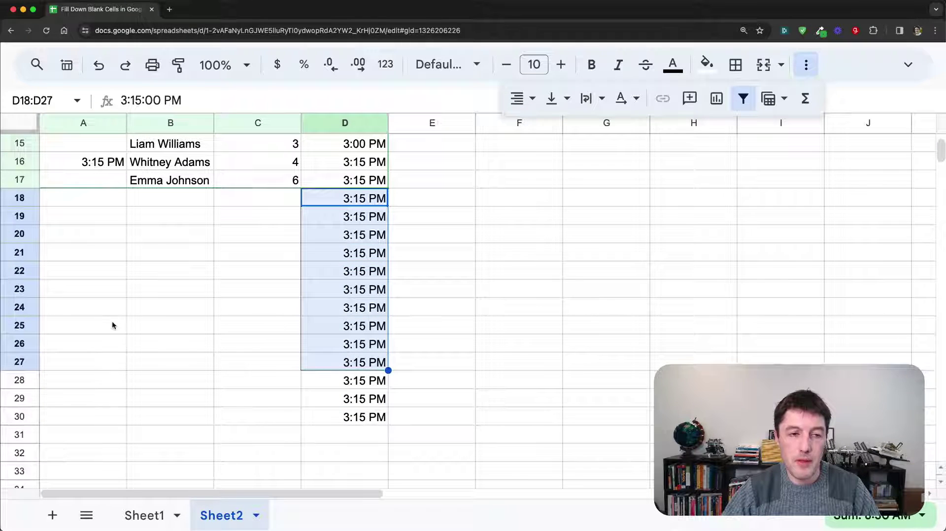
click(98, 202)
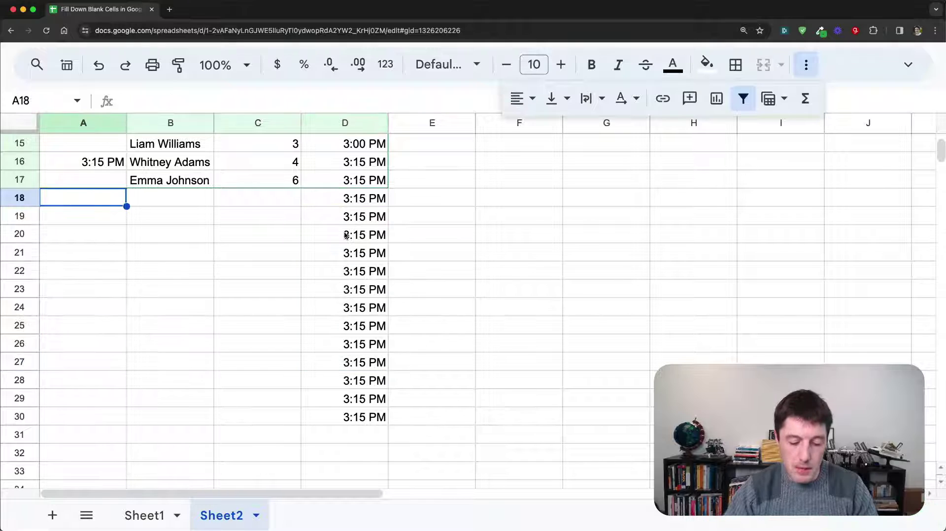
text(40)
text(PM)
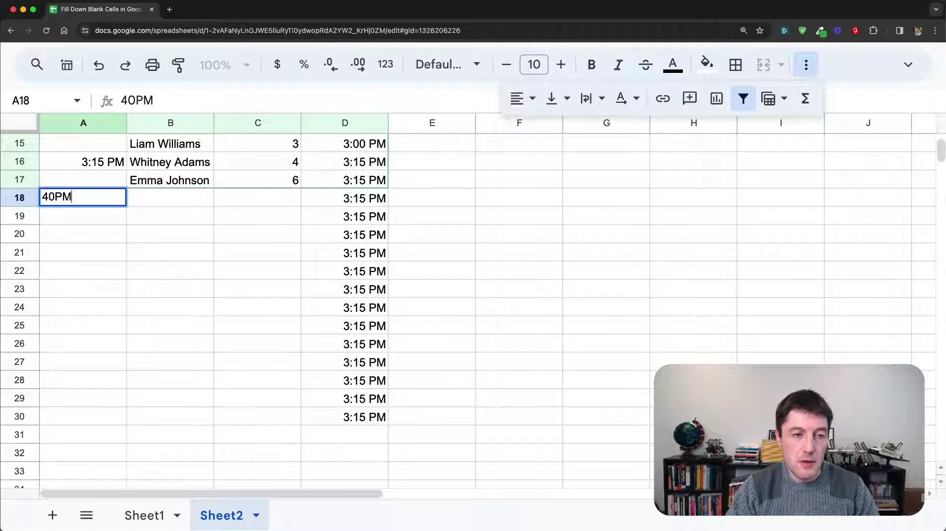
key(BackSpace)
key(BackSpace)
key(BackSpace)
text(:00)
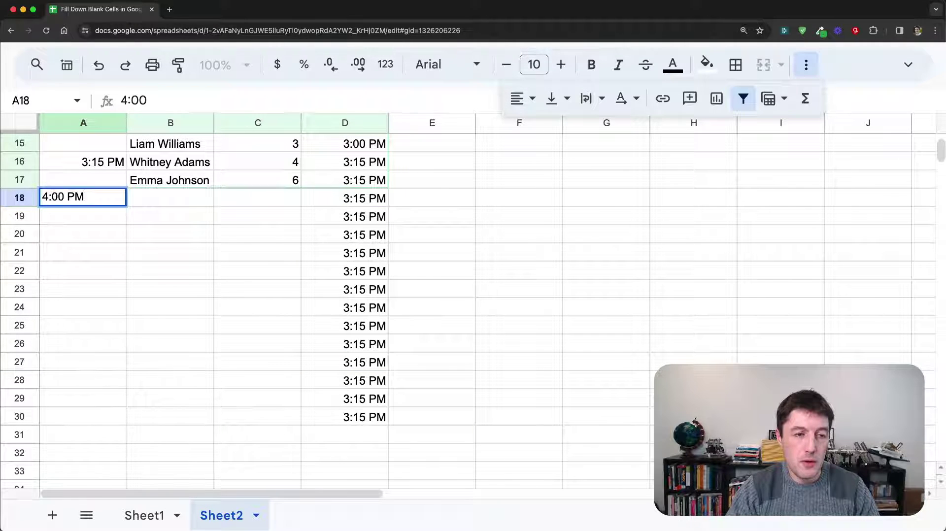
key(Return)
Step: Enter 6:00 PM in A24, check the fill through row 30, then clear A18:A25
drag(357, 194, 355, 428)
click(102, 270)
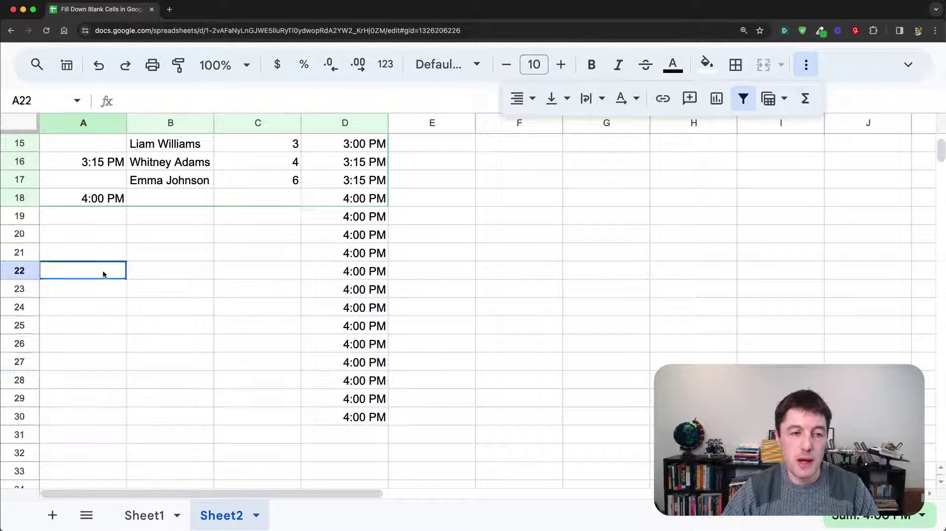
click(106, 312)
text(6L)
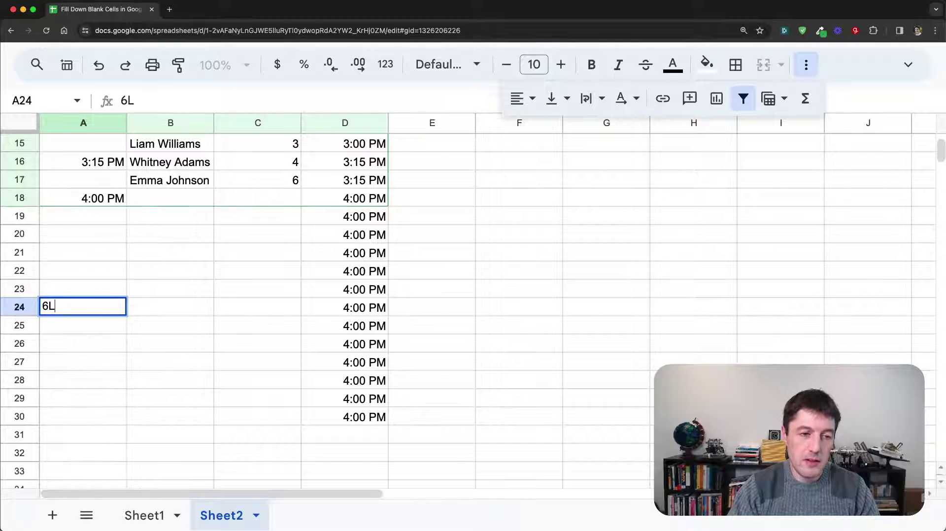
key(BackSpace)
text(p)
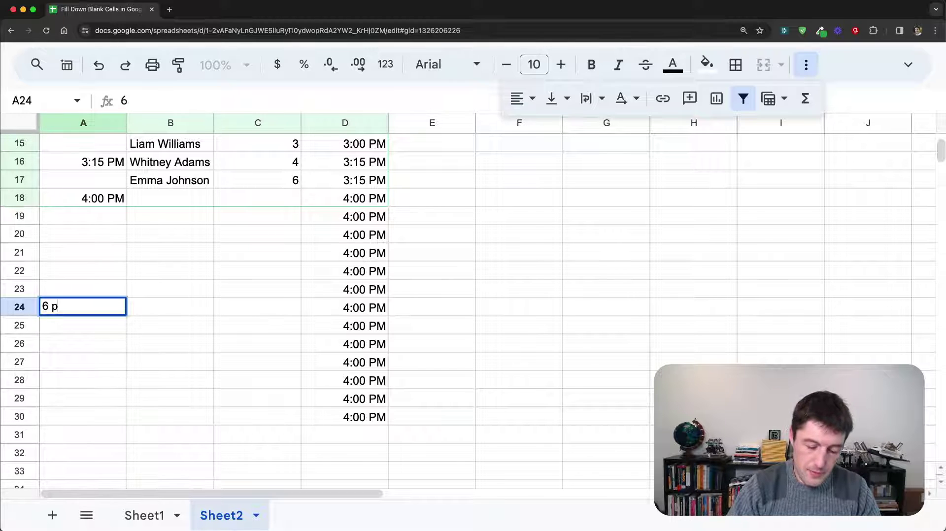
text(m)
key(Return)
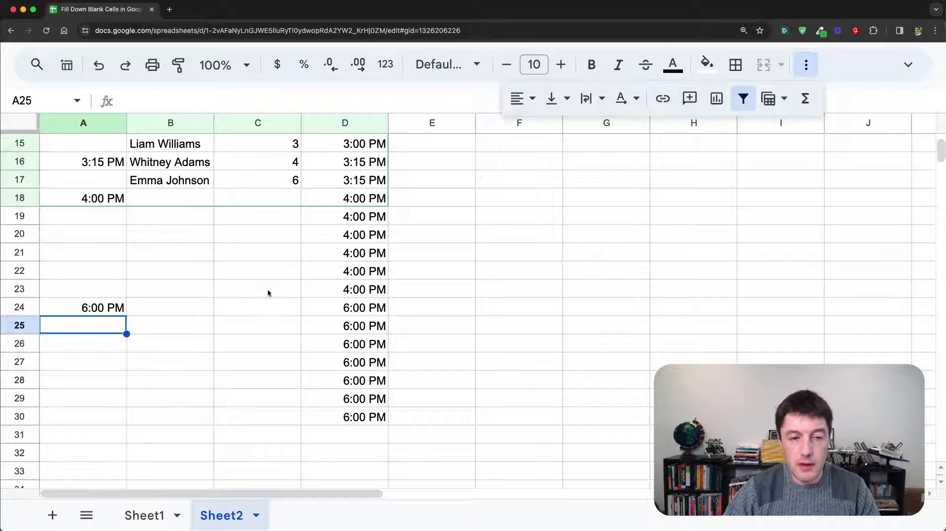
drag(123, 308, 366, 422)
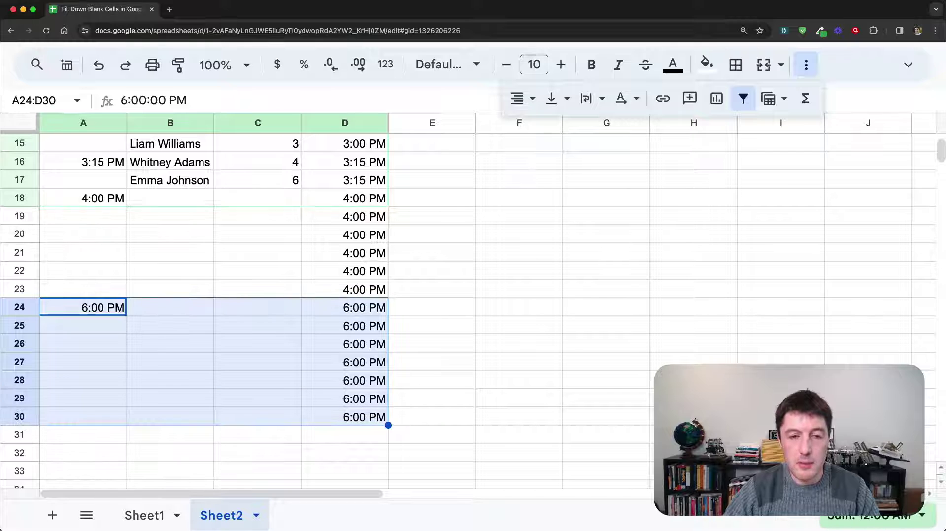
drag(76, 203, 86, 328)
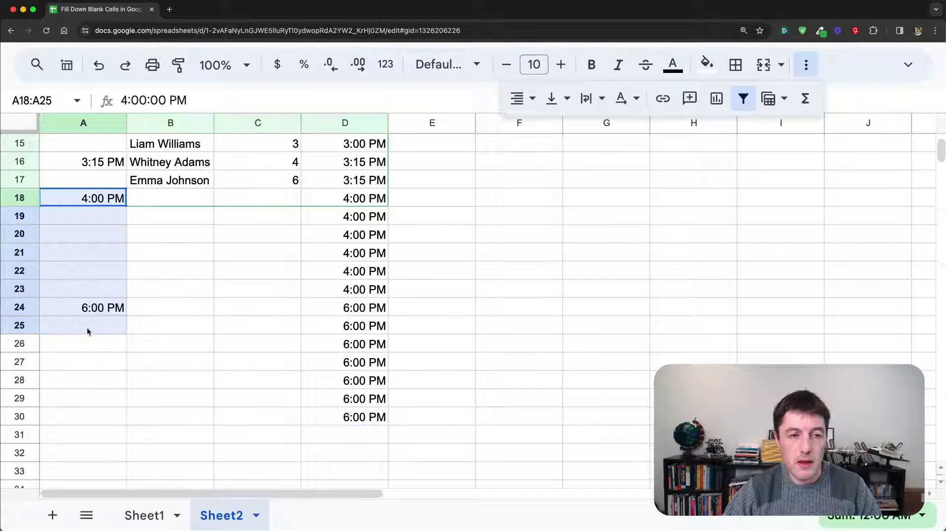
key(Delete)
scroll(217, 296, up, 5)
scroll(218, 296, up, 2)
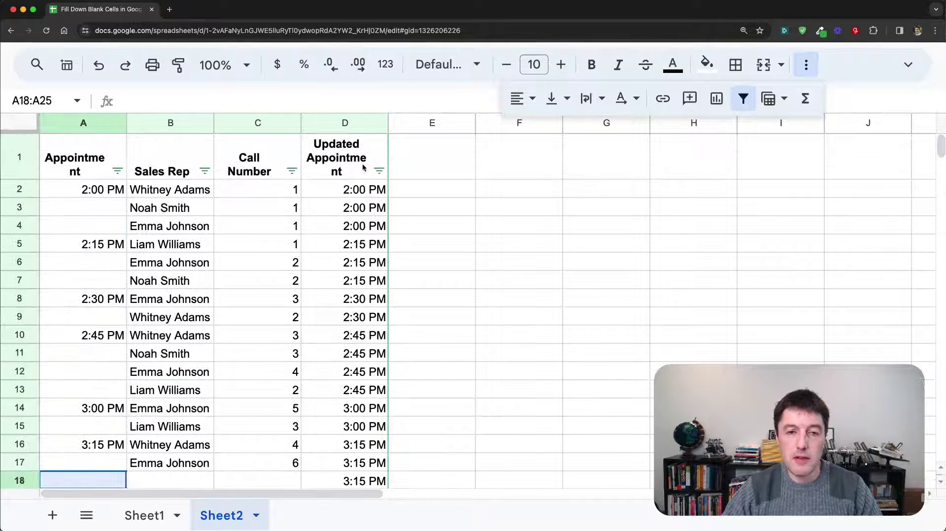
Step: Restore the SCAN range in D2 to A2:A17
click(358, 189)
click(212, 100)
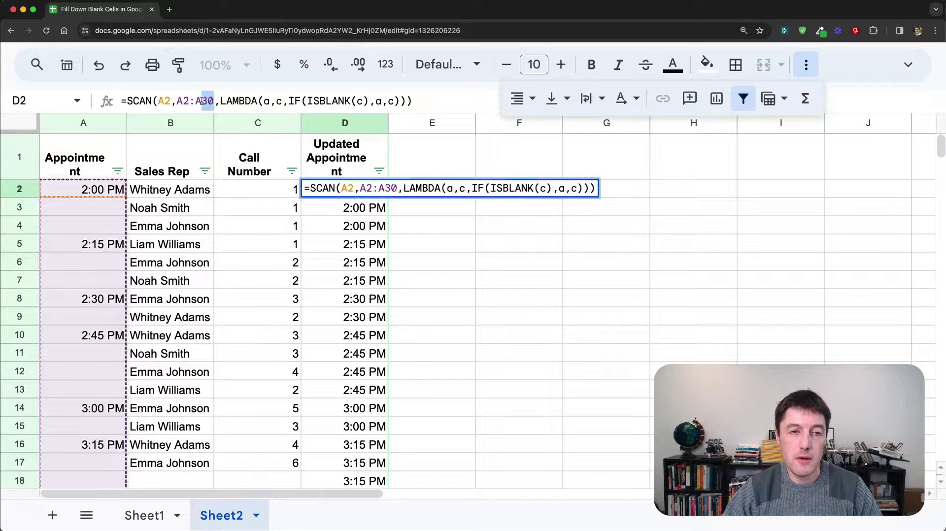
key(BackSpace)
key(BackSpace)
text(17)
key(Return)
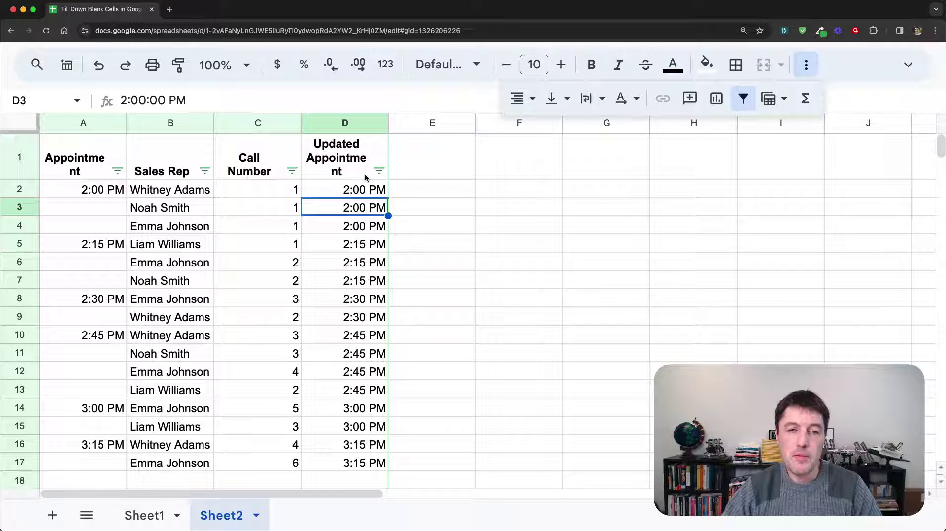
Step: Copy D2:D17 and paste it back as values only, then verify D7 holds a plain time
drag(365, 189, 365, 463)
scroll(606, 363, down, 1)
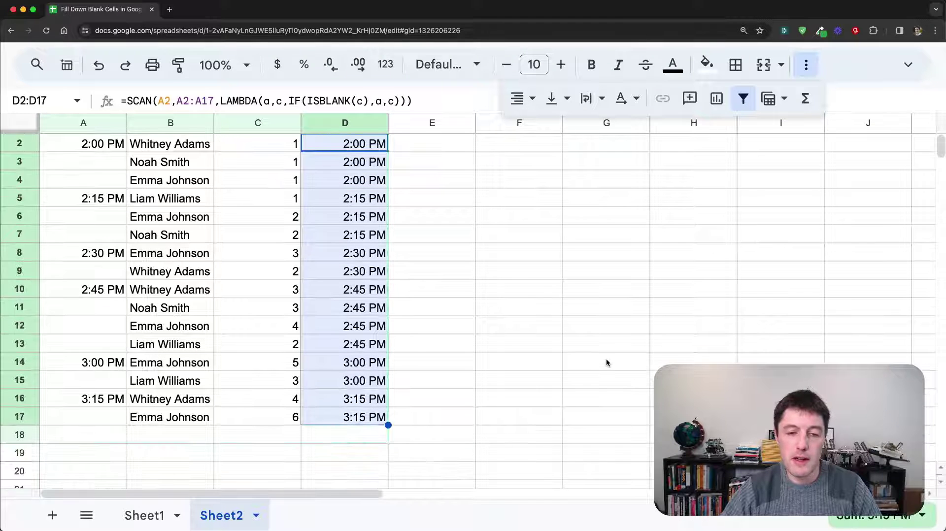
scroll(502, 271, up, 1)
key(ctrl+c)
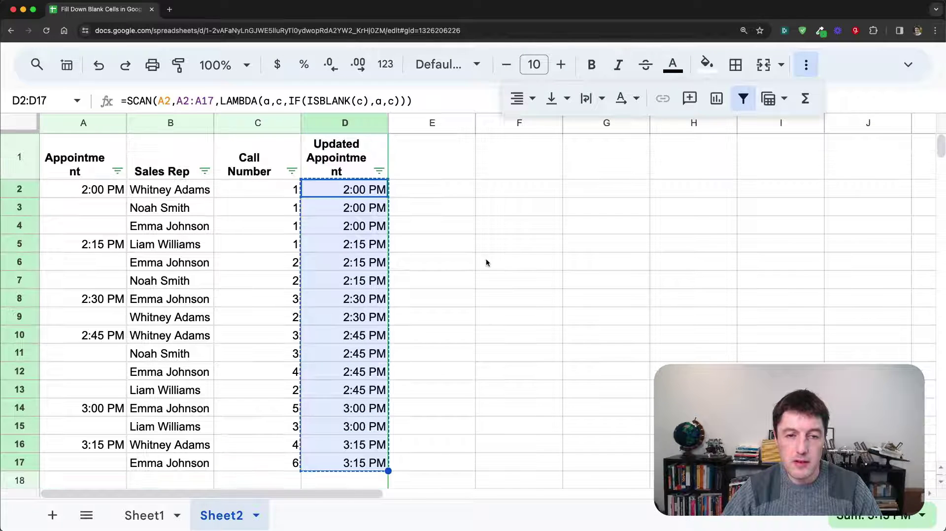
right_click(329, 251)
mouse_move(399, 214)
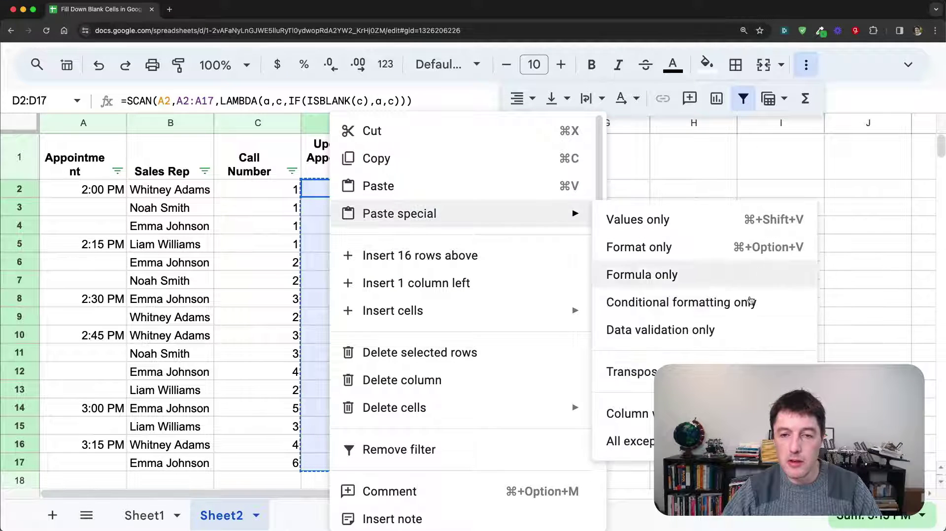
click(668, 221)
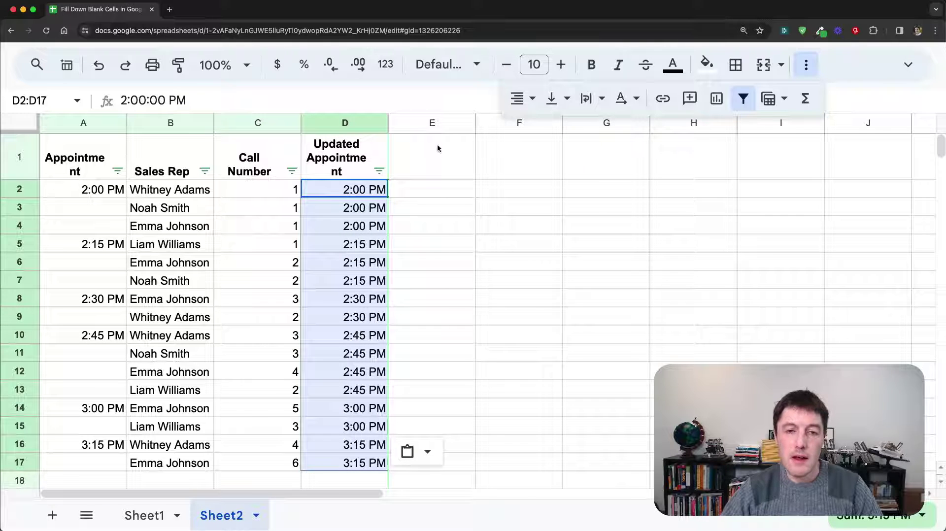
click(353, 280)
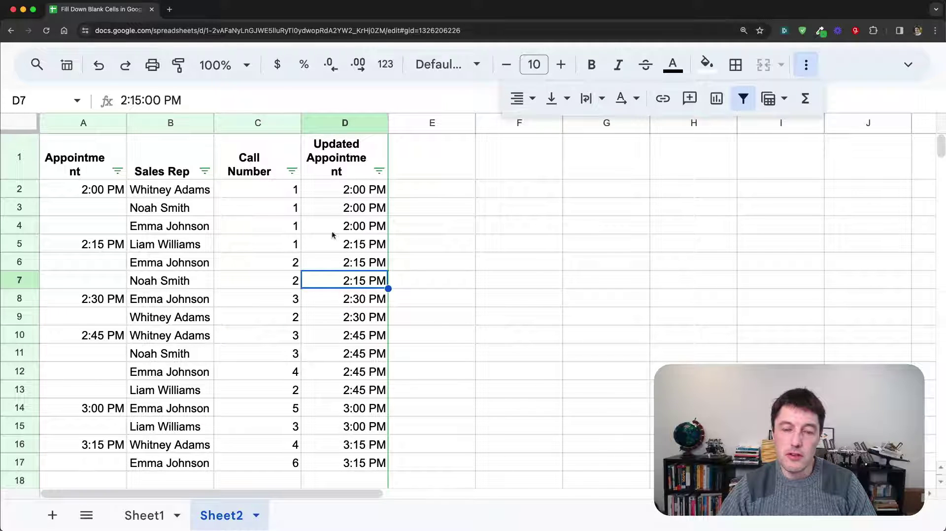
Step: Reapply the filter over A1:D17 and inspect the Updated Appointment filter menu without changes
click(744, 98)
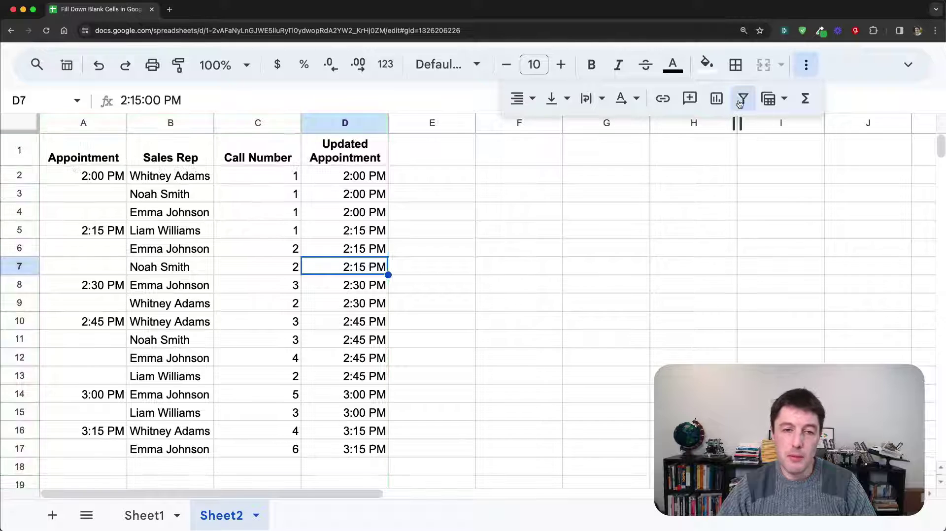
scroll(96, 375, down, 2)
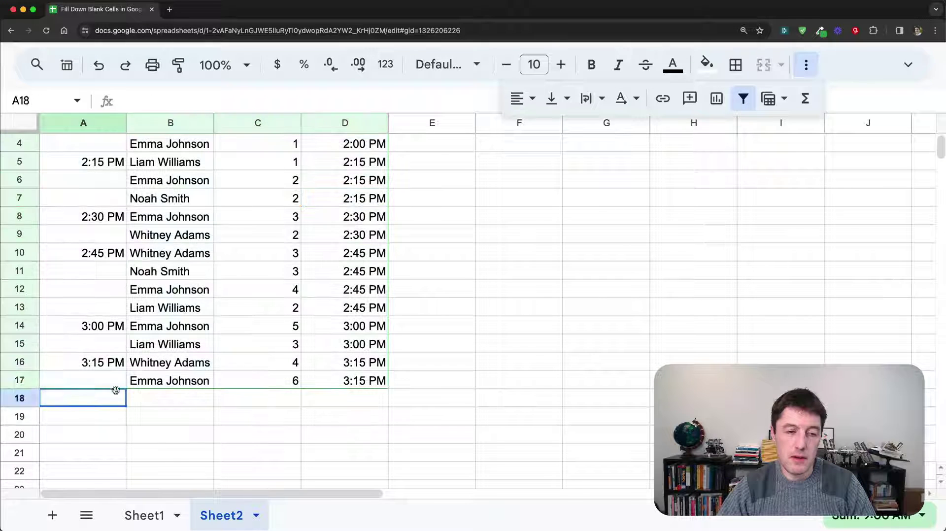
drag(116, 397, 353, 396)
scroll(321, 298, up, 2)
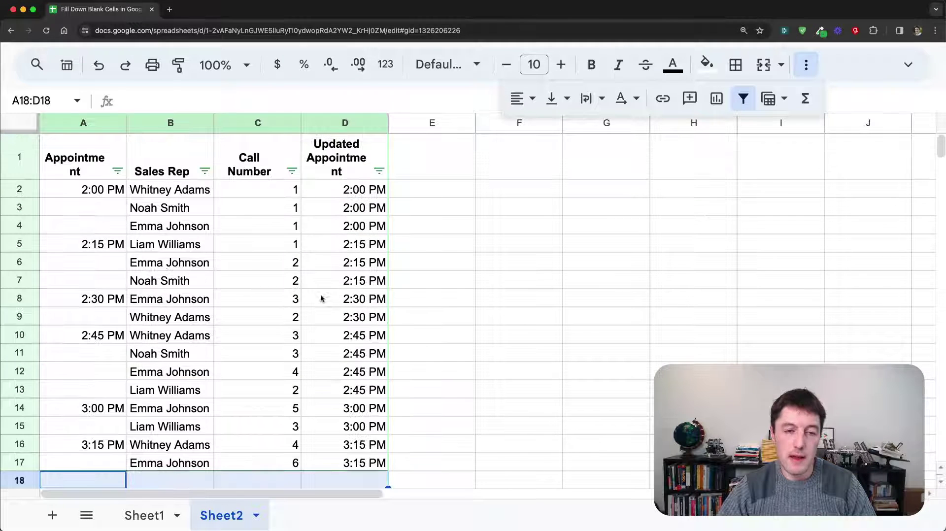
click(353, 170)
scroll(276, 369, down, 1)
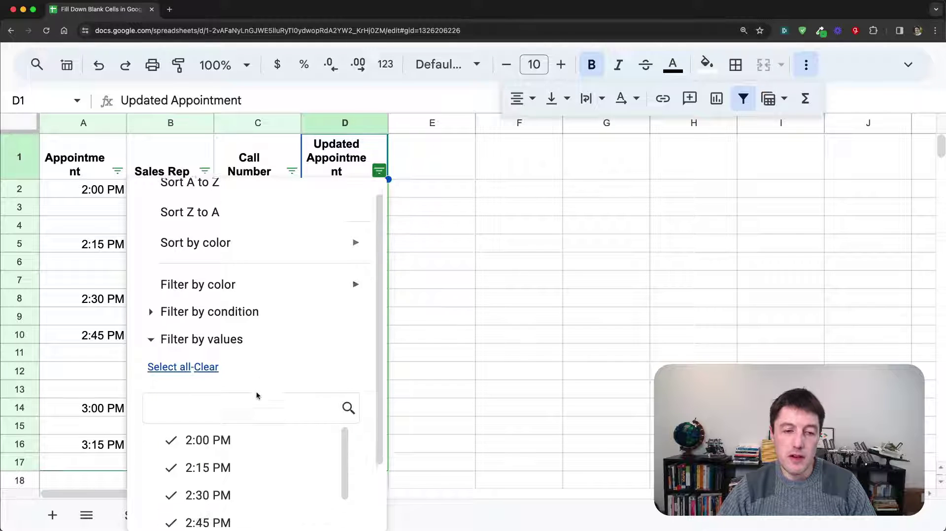
scroll(247, 411, down, 3)
click(480, 175)
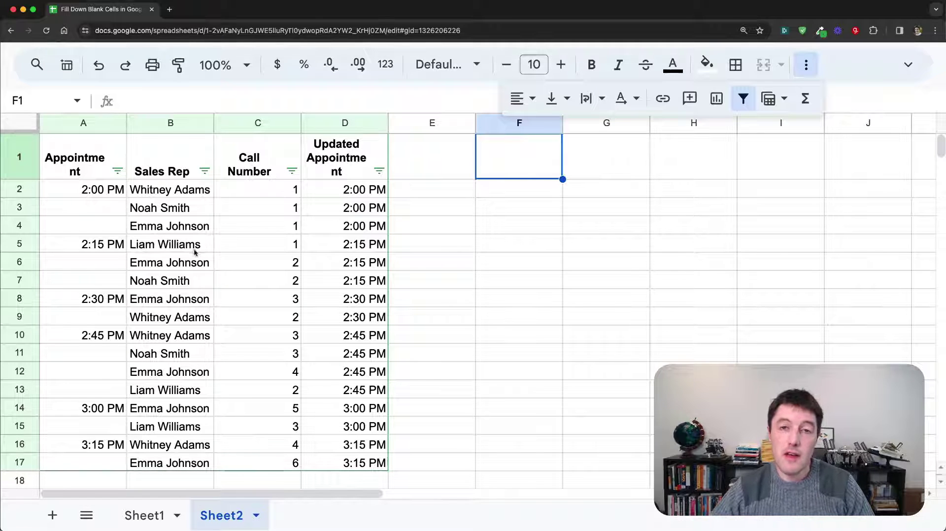
drag(79, 209, 113, 246)
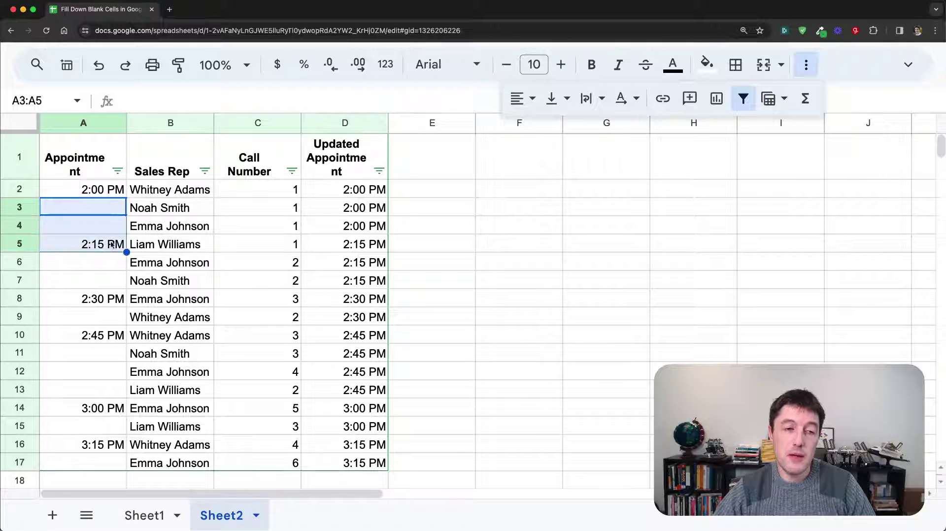